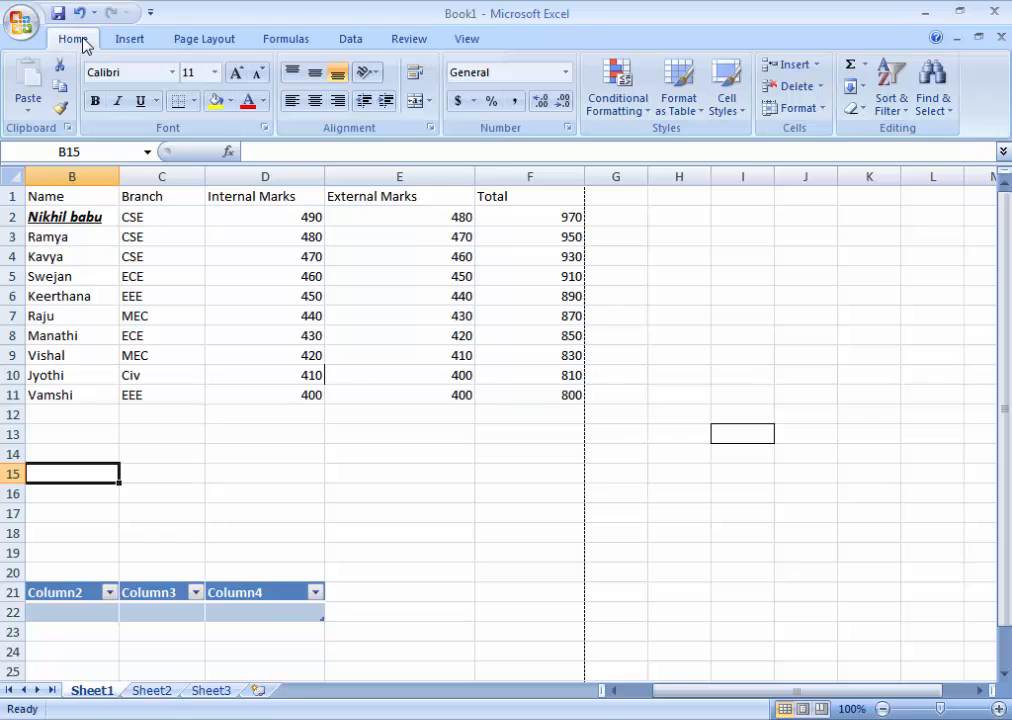
Step: Open the Insert Function dialog for cell B15 to view the recently used functions, and close it without inserting any
left_click(114, 44)
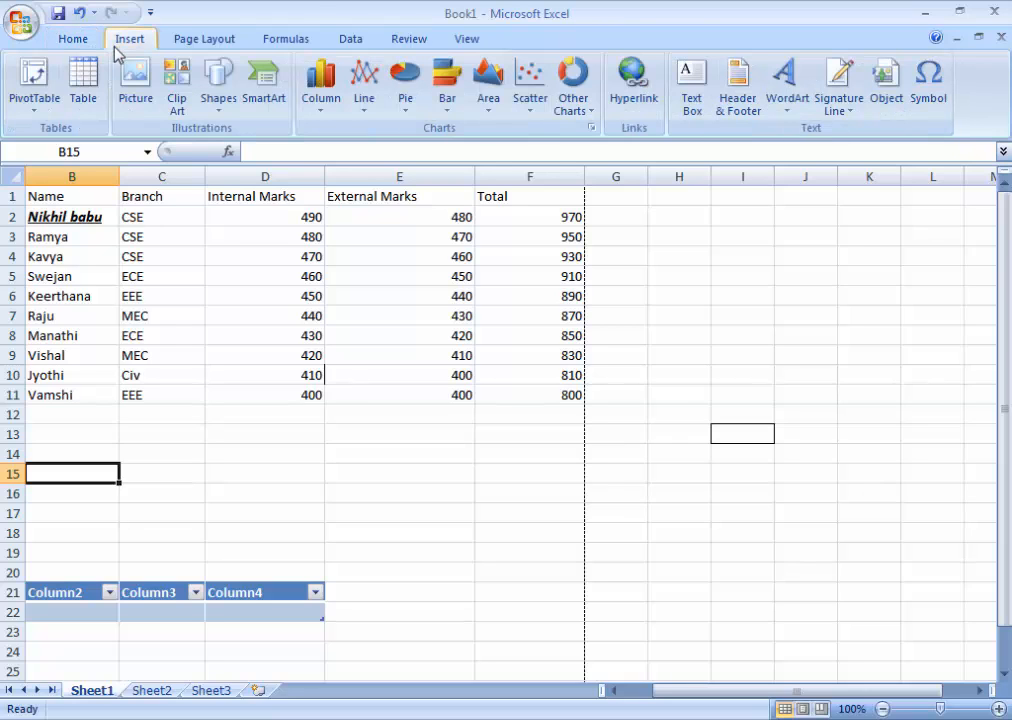
left_click(203, 38)
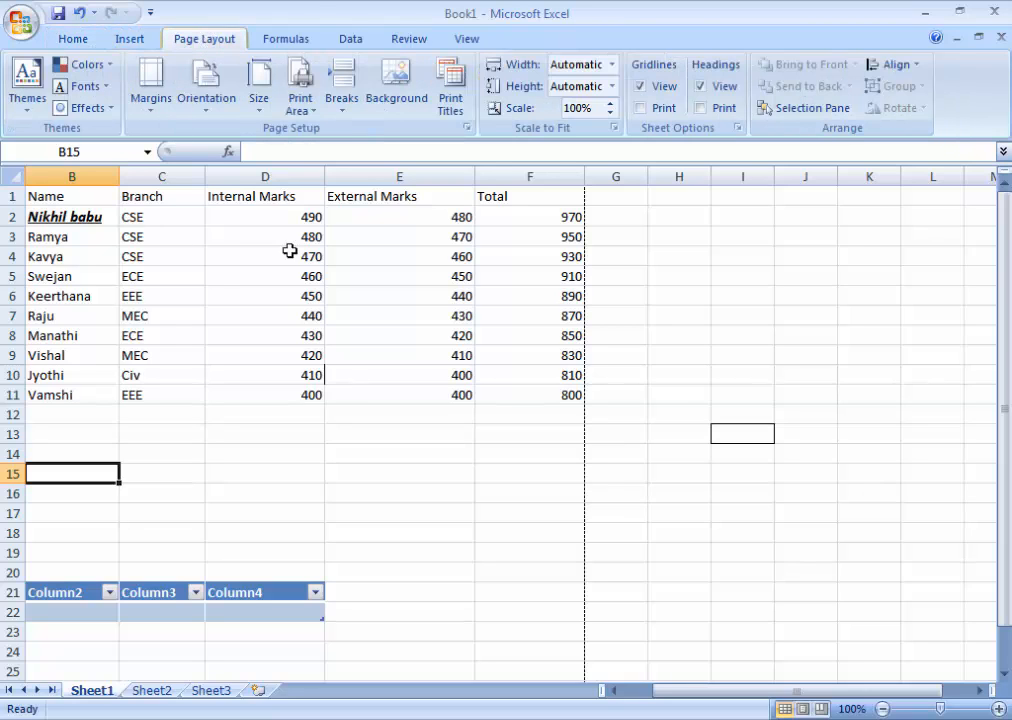
left_click(290, 40)
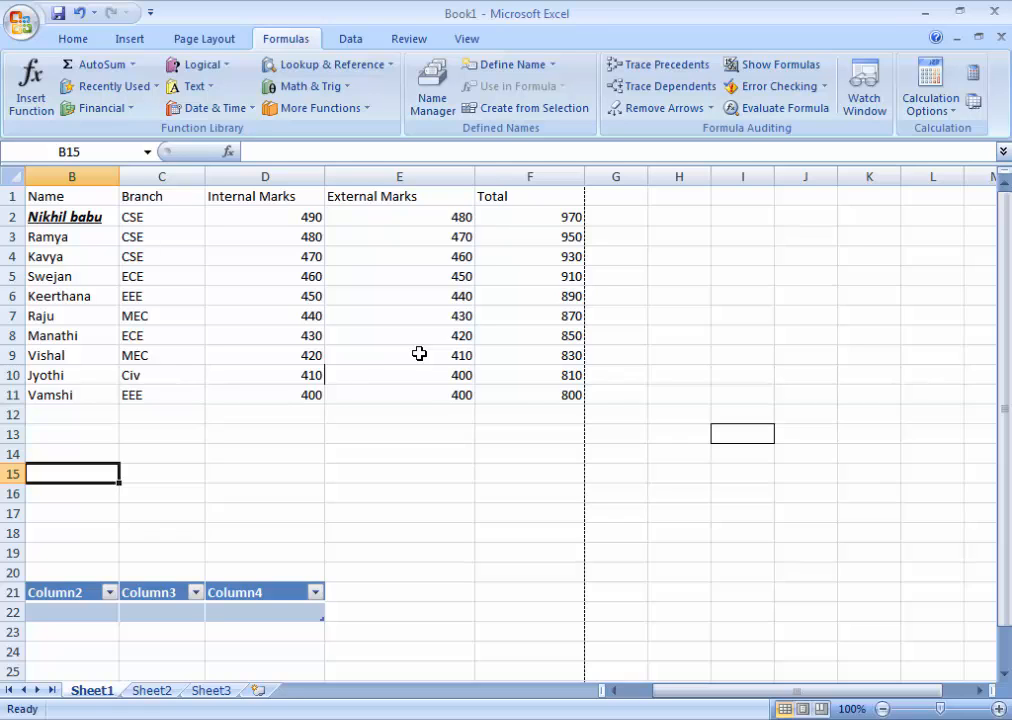
left_click(31, 88)
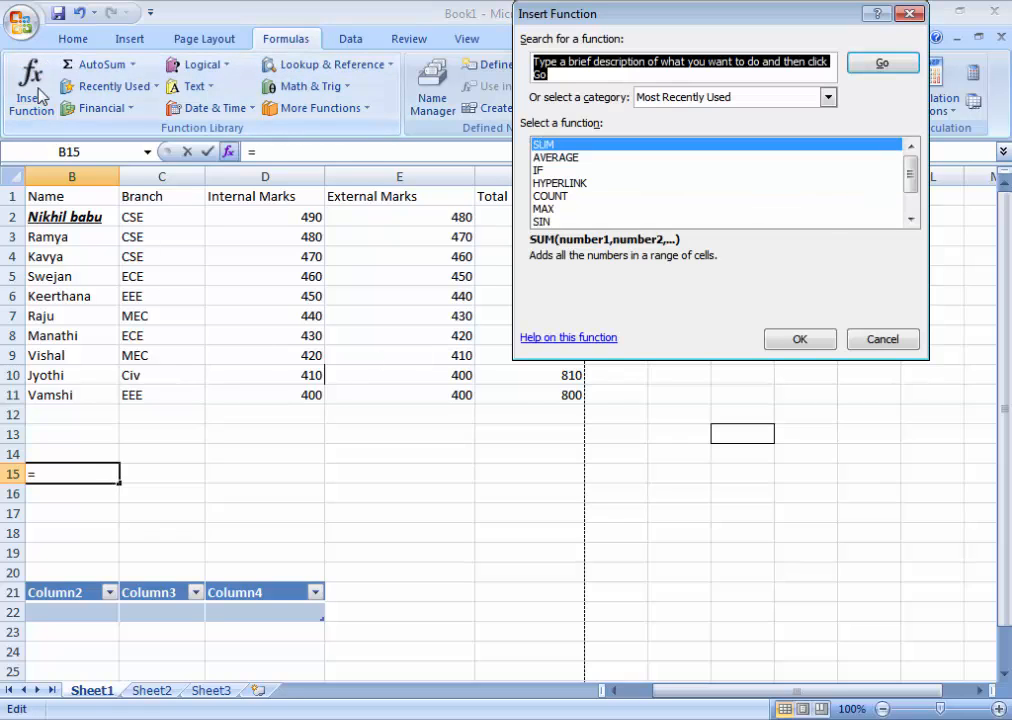
left_click(910, 14)
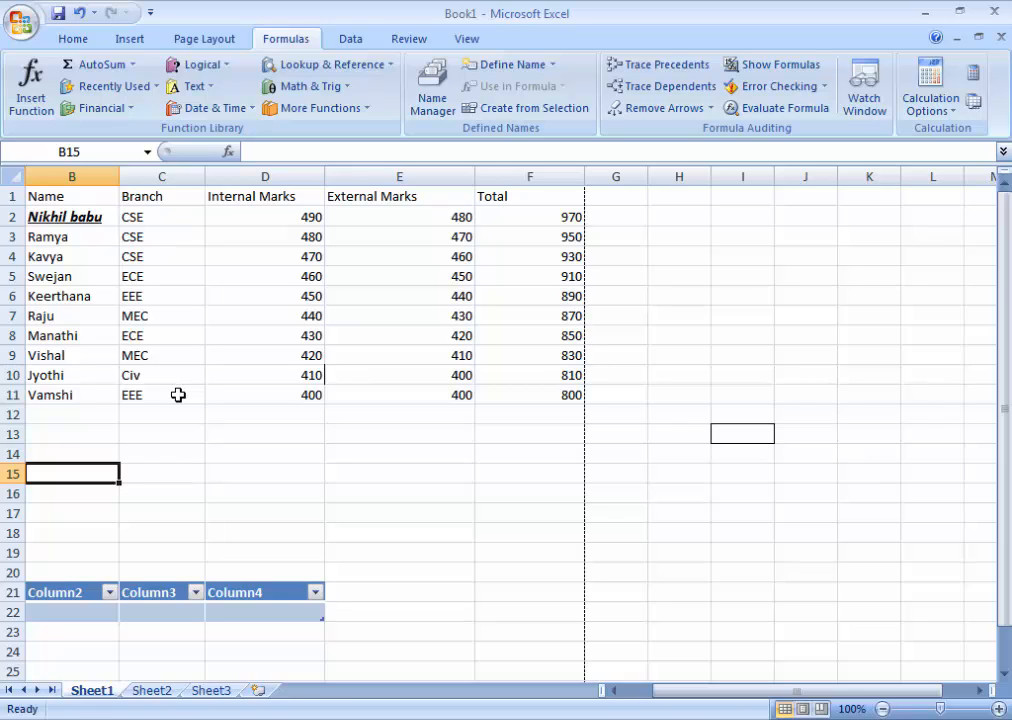
Step: Examine the AutoSum function choices and the additional functions they lead to, without inserting any
left_click(134, 66)
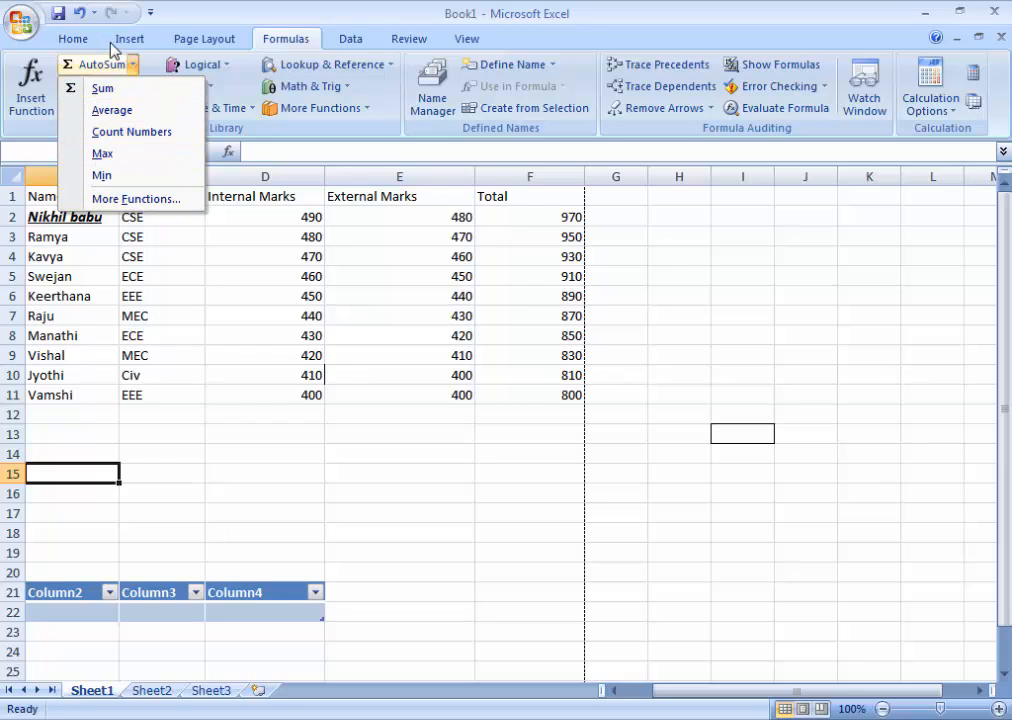
left_click(133, 66)
left_click(132, 66)
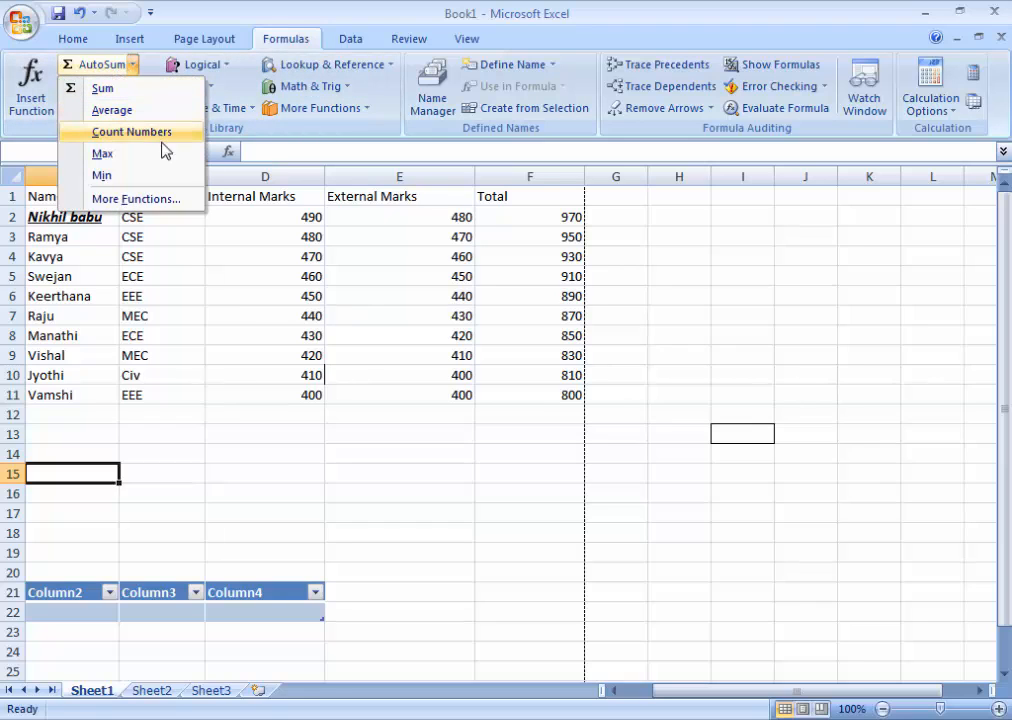
left_click(170, 198)
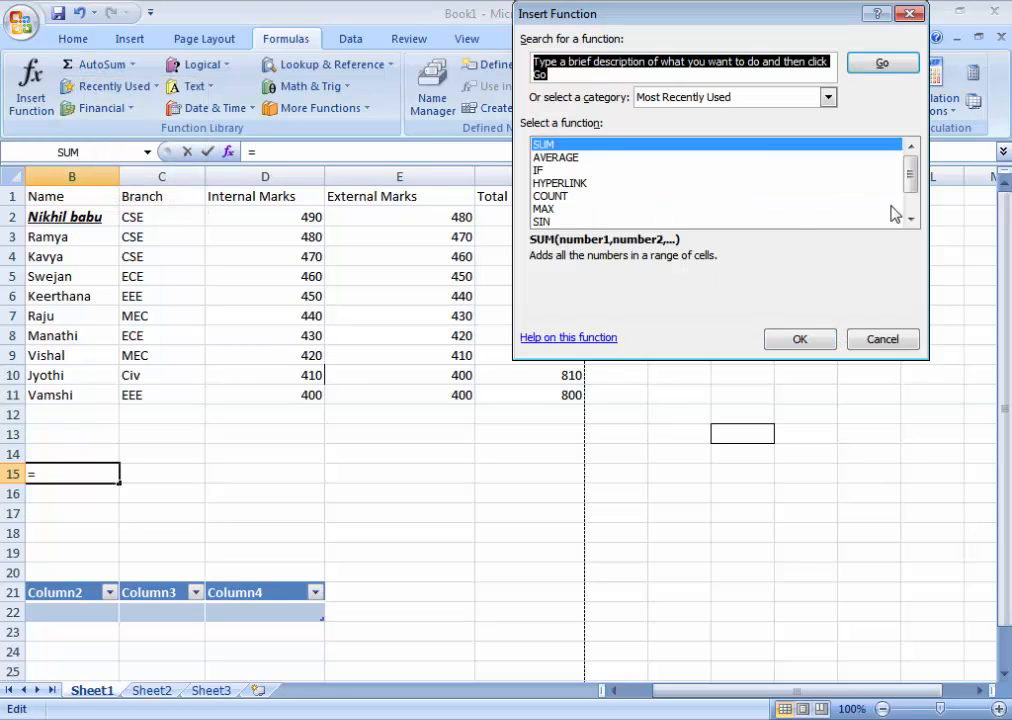
scroll(912, 220, "down", 1)
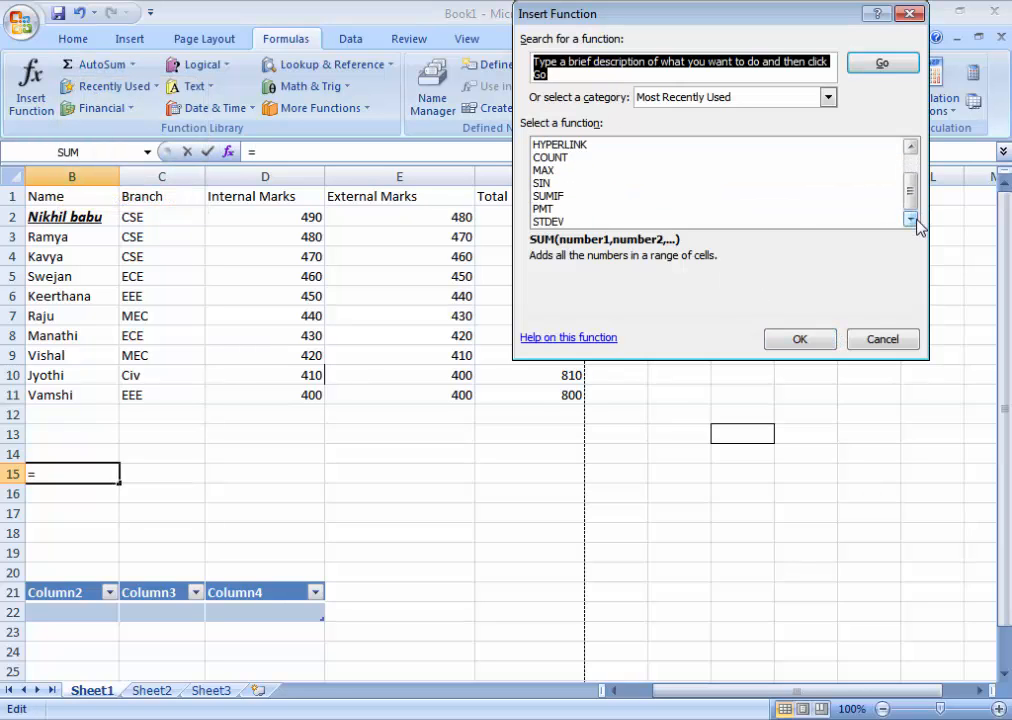
left_click(900, 343)
left_click(133, 65)
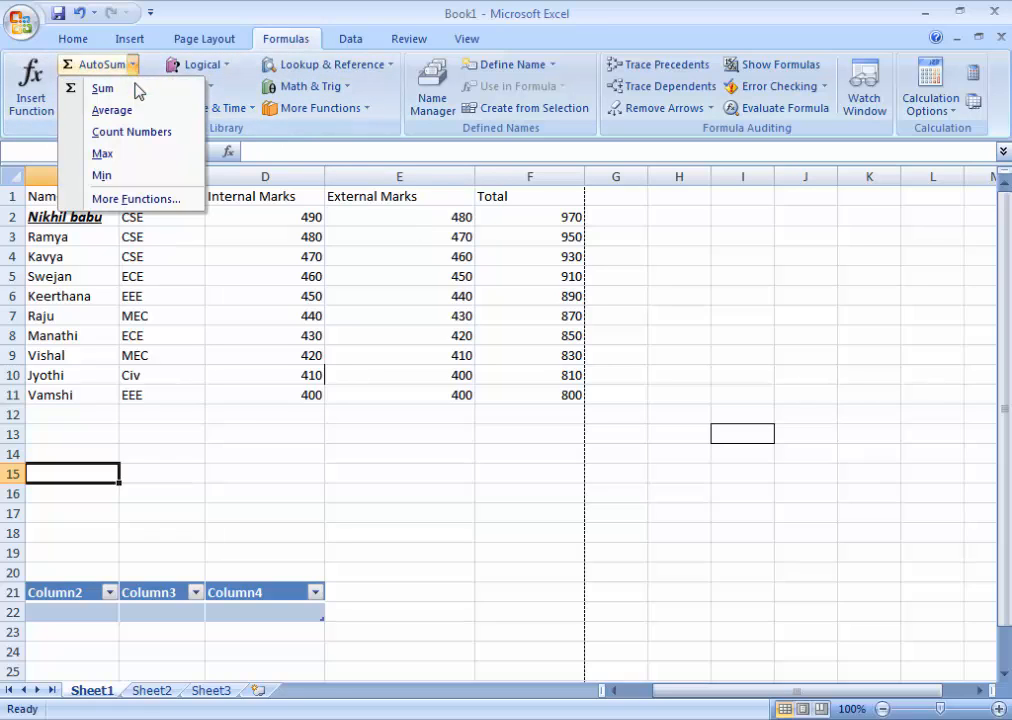
left_click(378, 8)
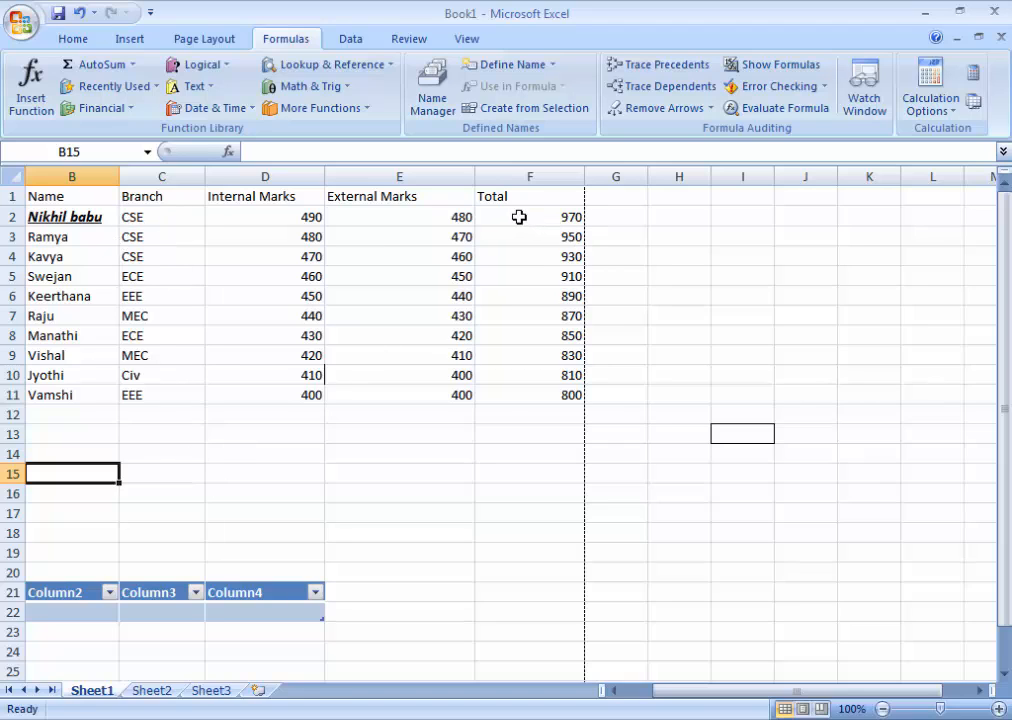
Step: Clear the totals in F2:F11 and recalculate them by applying AutoSum to the range D2:F11
left_click_drag(519, 217, 533, 390)
key("Delete")
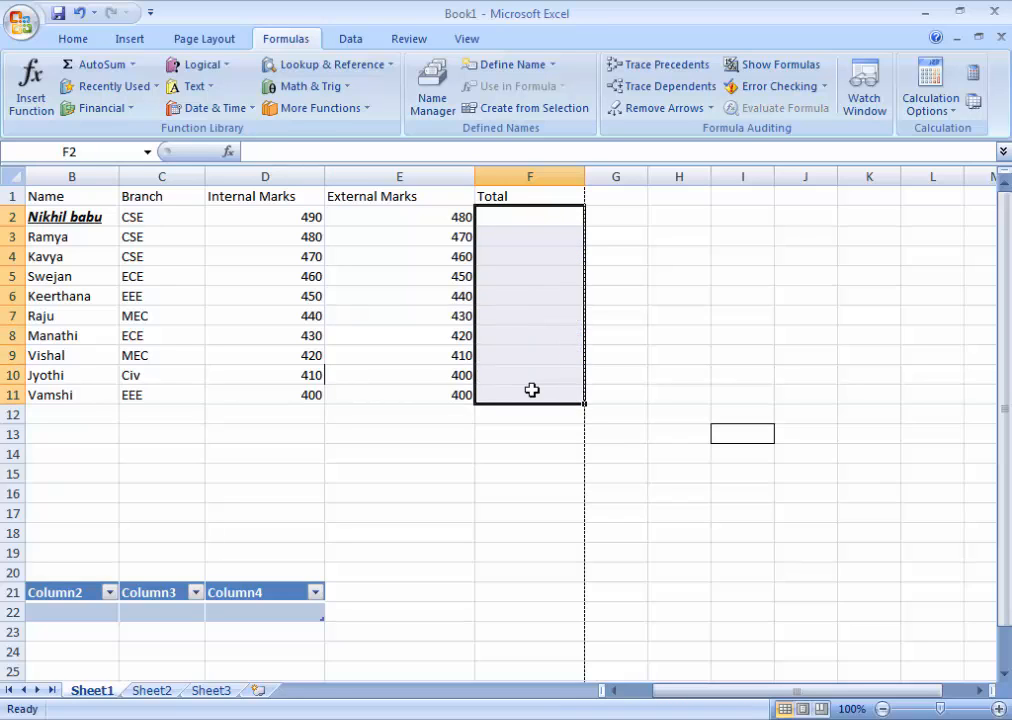
left_click_drag(287, 217, 535, 390)
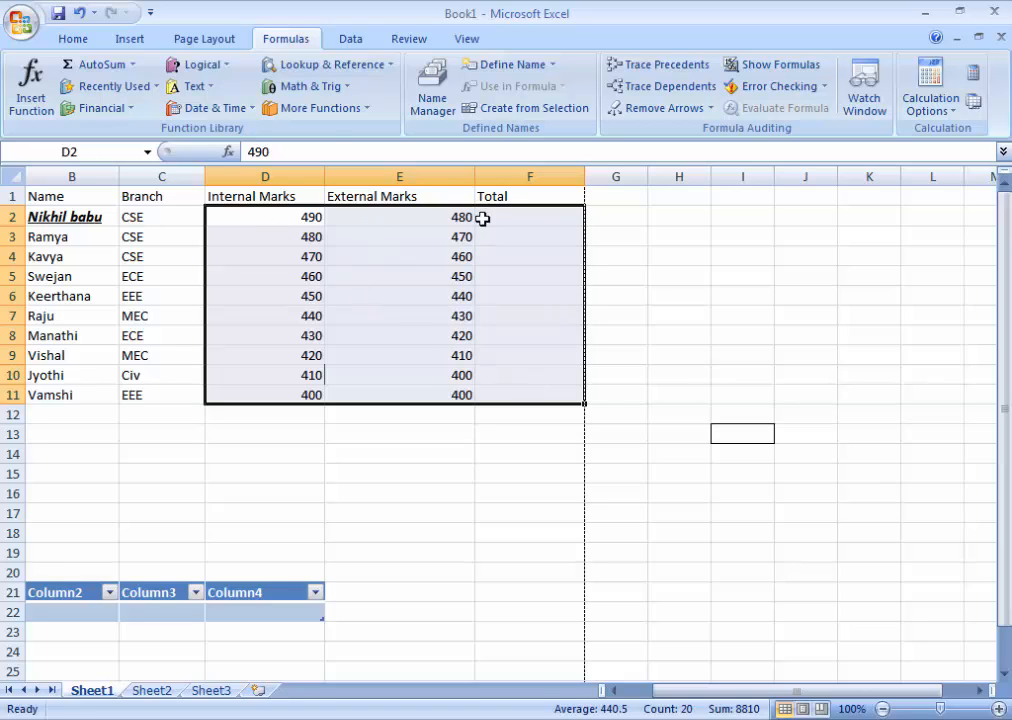
left_click(85, 70)
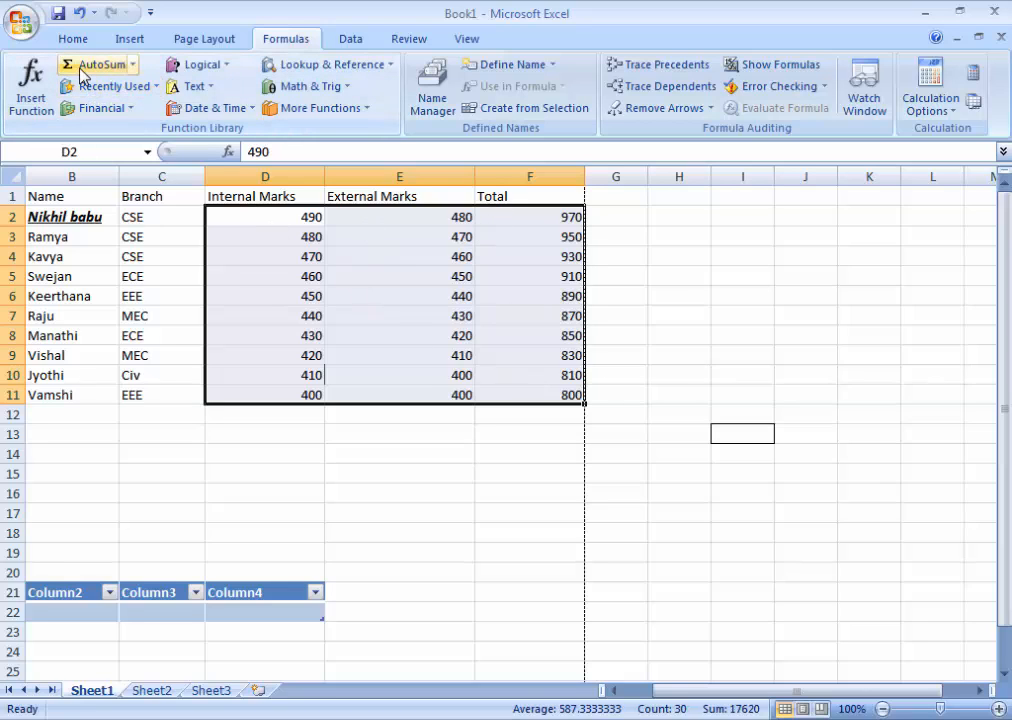
left_click(450, 510)
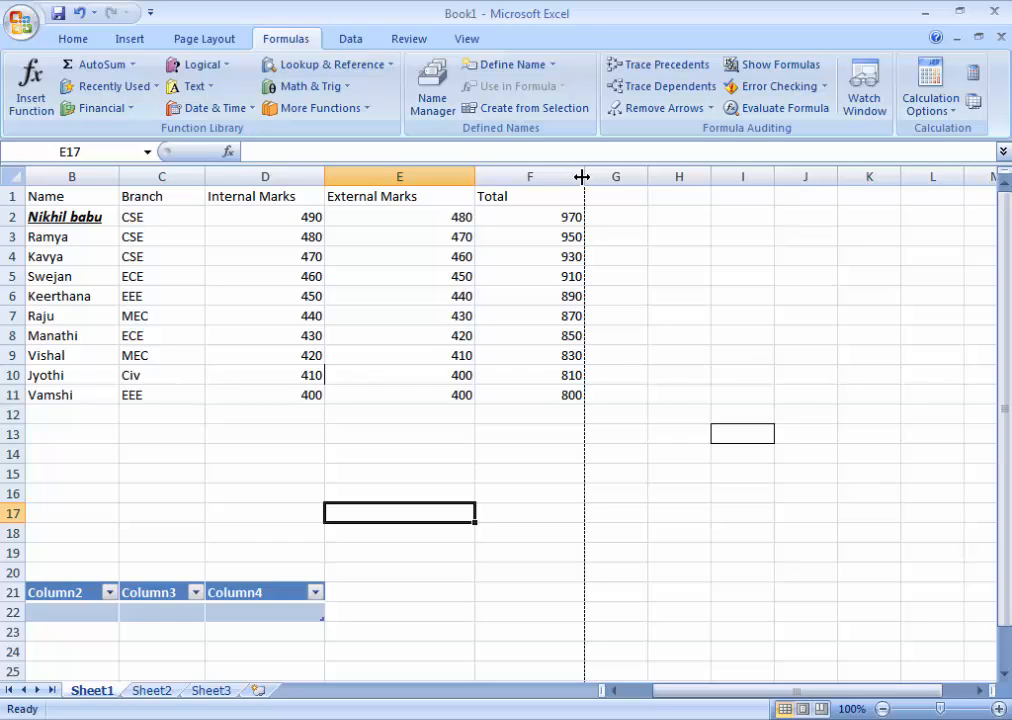
Step: Browse the recently used functions for cell E17 and view the SUM function's arguments without inserting it
left_click(31, 85)
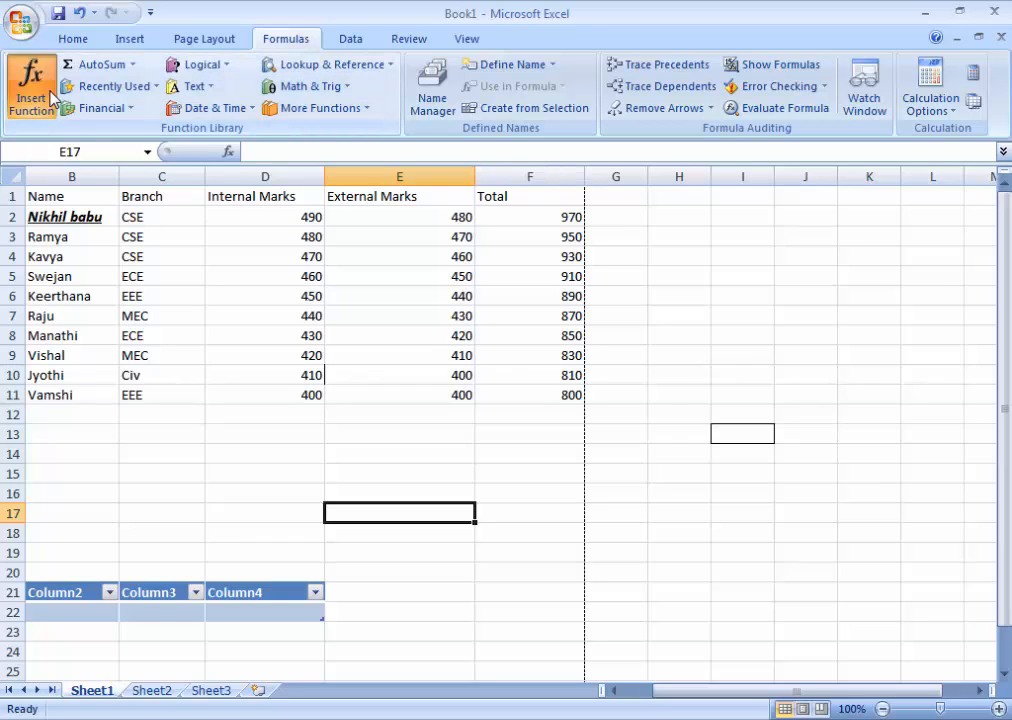
left_click(910, 220)
left_click(910, 220)
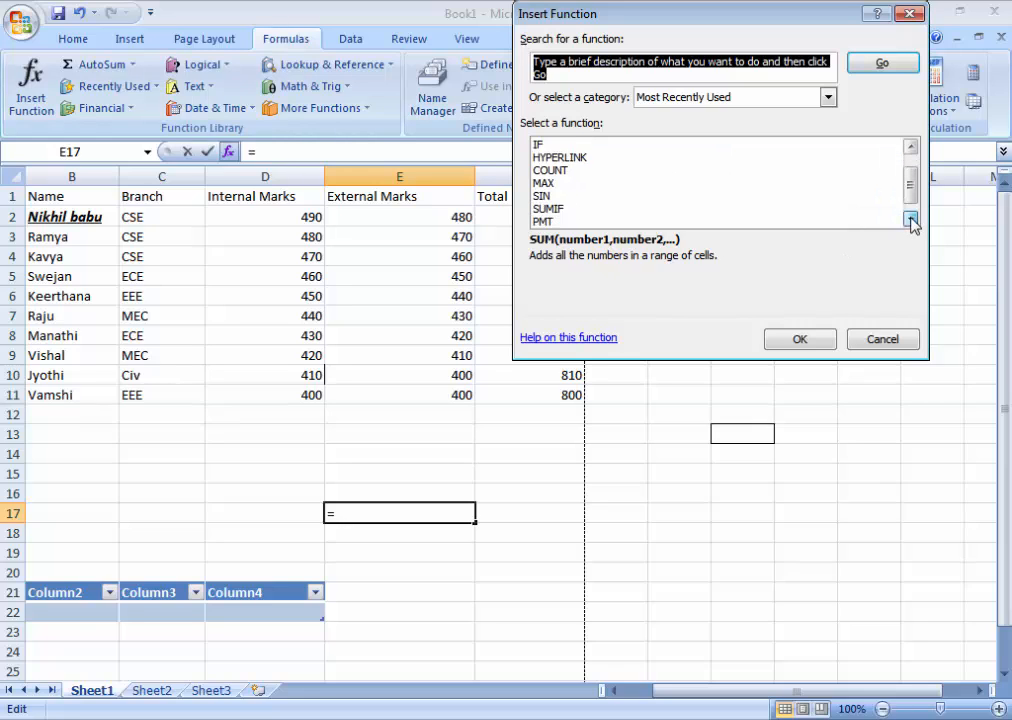
left_click(910, 220)
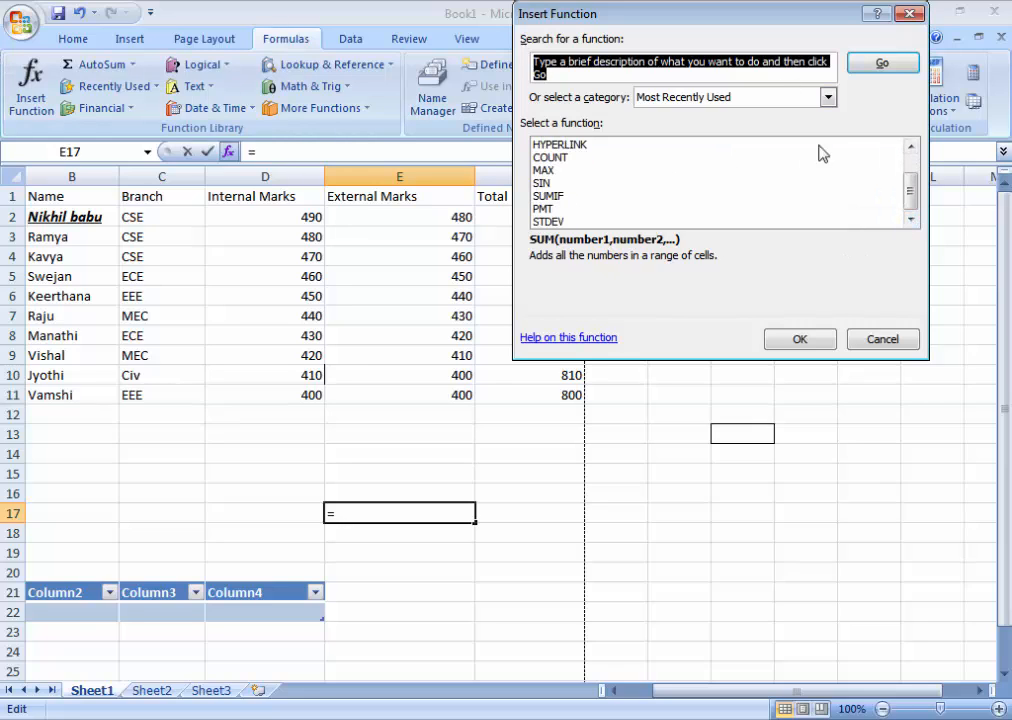
left_click(910, 146)
left_click(910, 146)
left_click(910, 146)
left_click(540, 145)
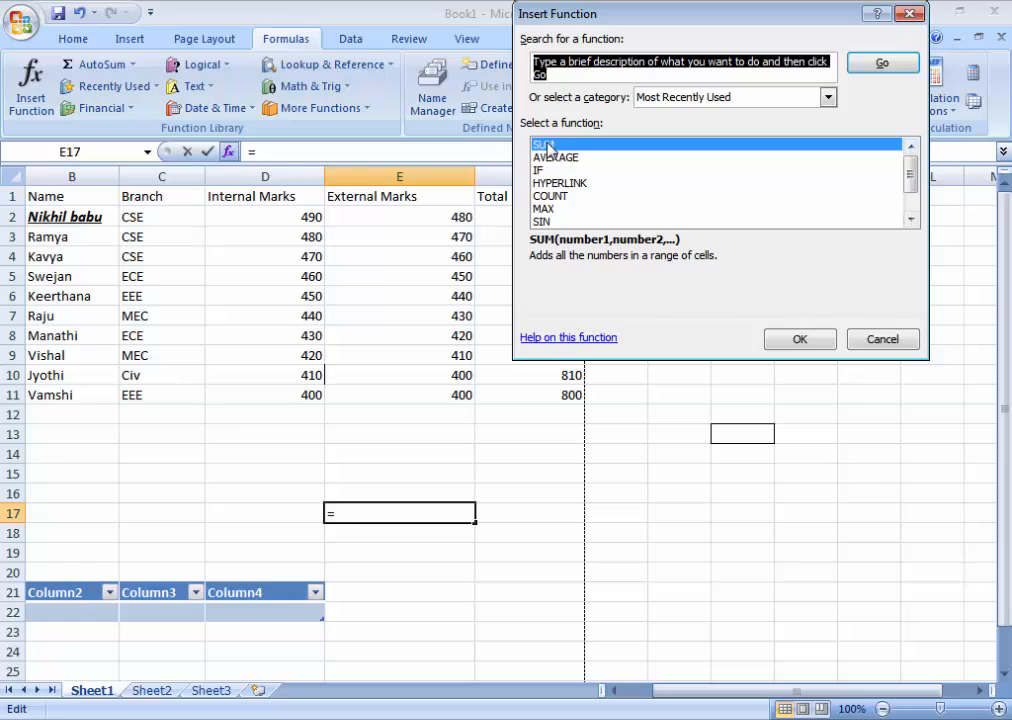
double_click(540, 145)
left_click_drag(632, 36, 529, 371)
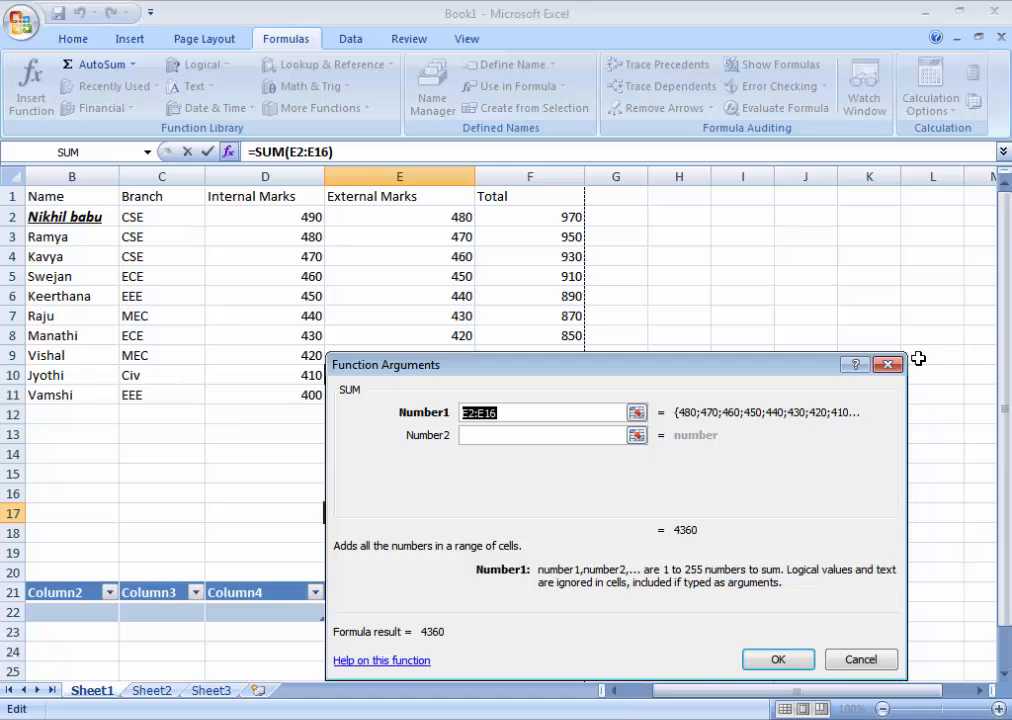
left_click(888, 365)
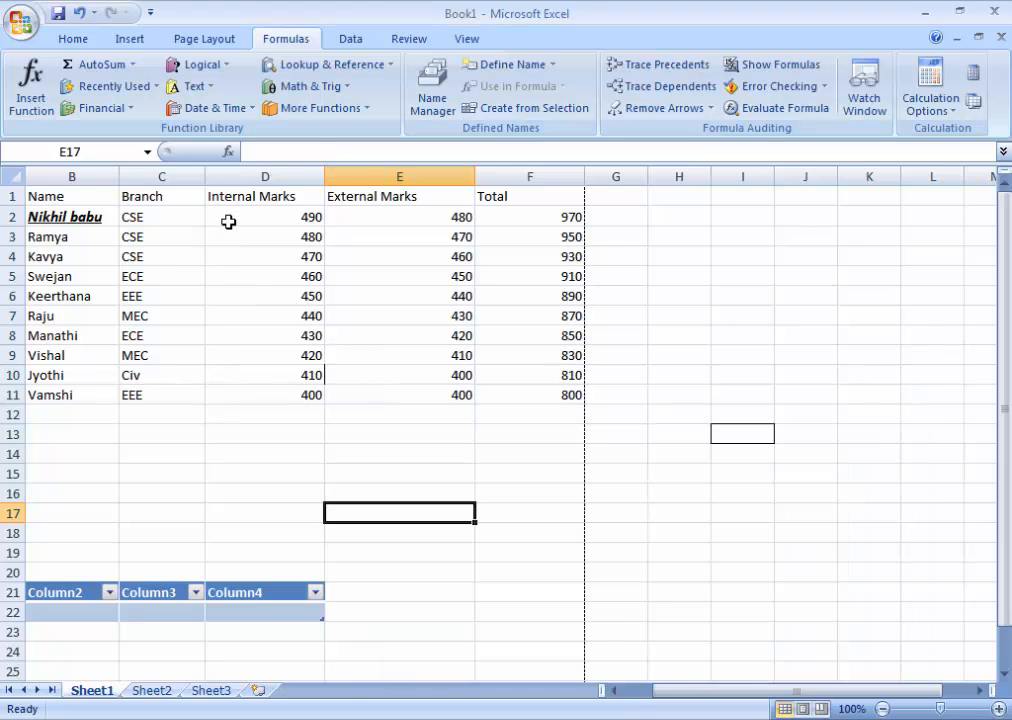
Step: Look through the recently used, financial, logical and text function lists
left_click_drag(228, 219, 562, 395)
left_click(671, 334)
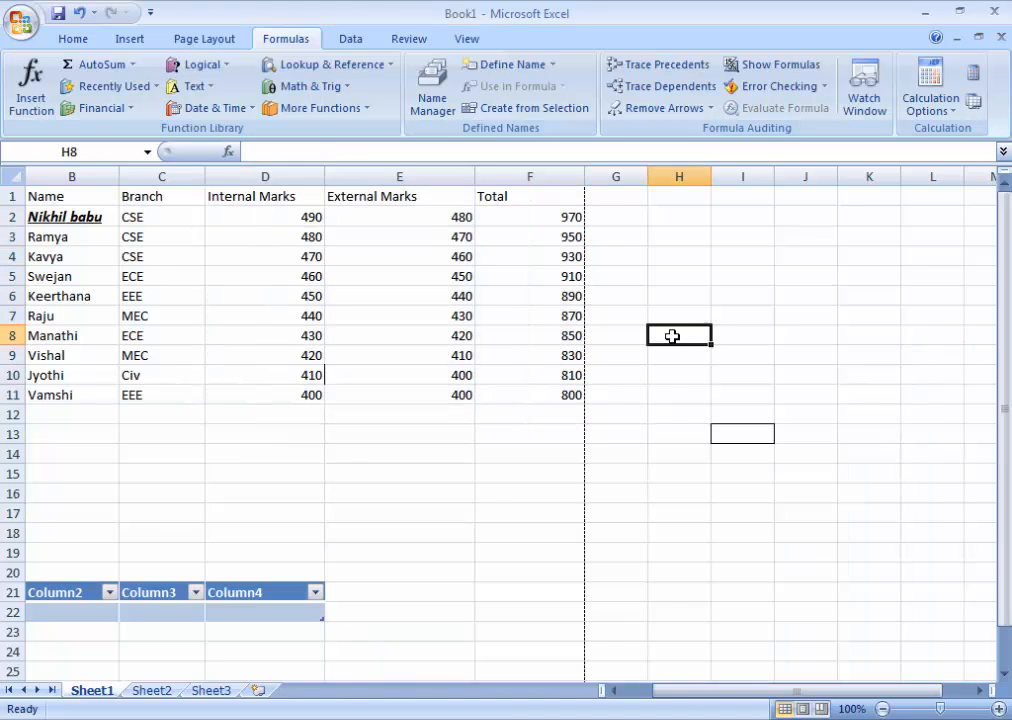
left_click(155, 87)
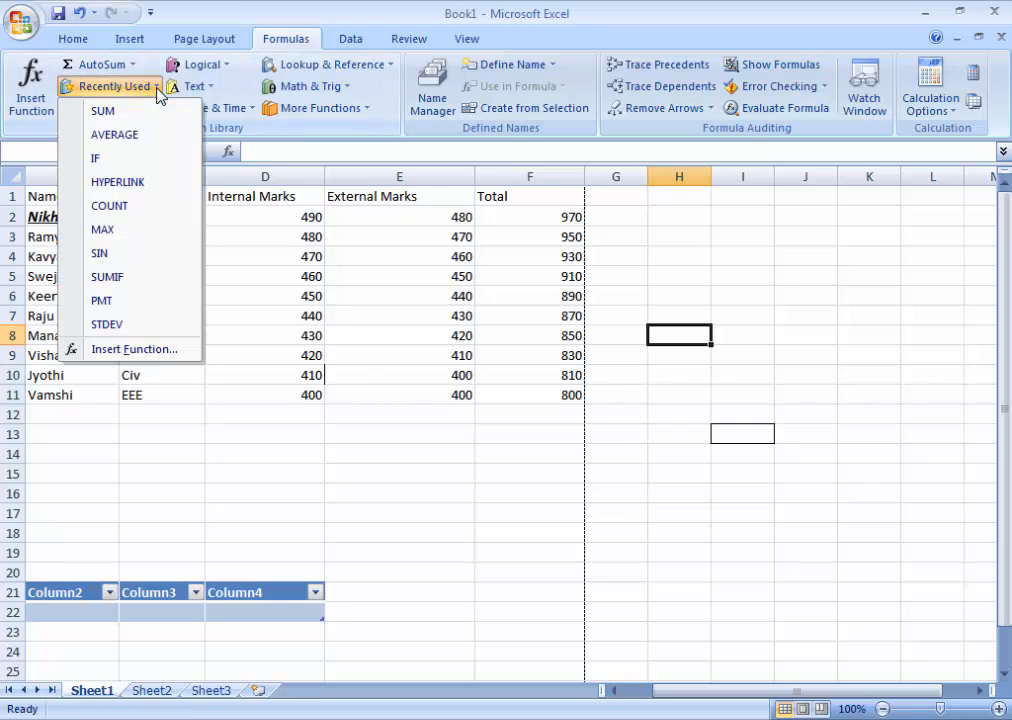
left_click(160, 92)
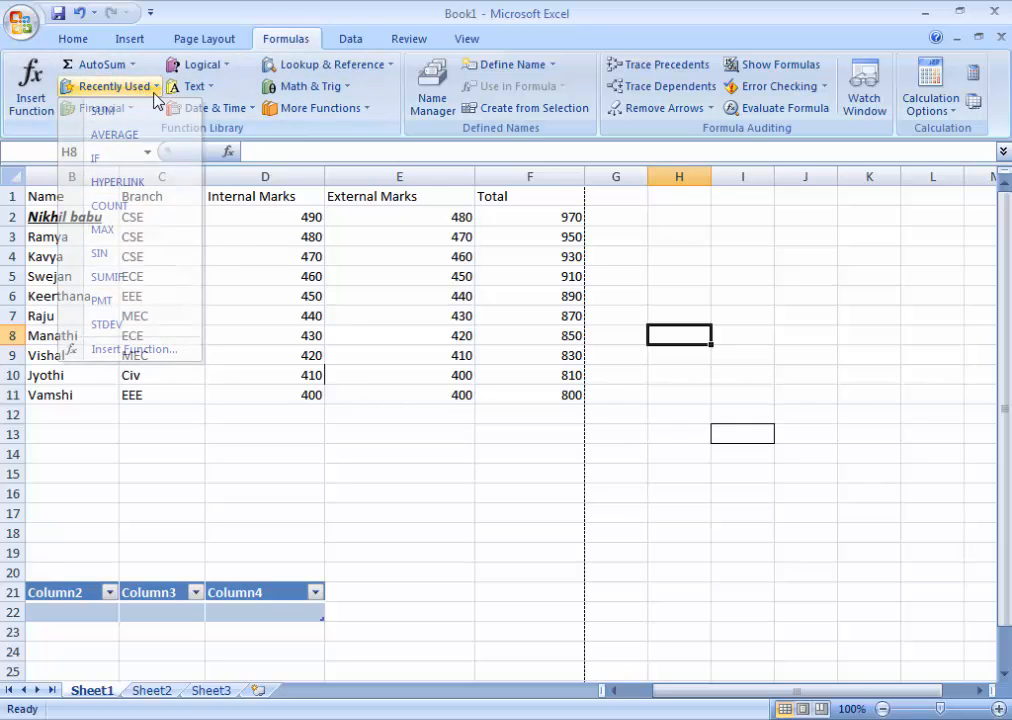
left_click(135, 111)
scroll(154, 416, "down", 11)
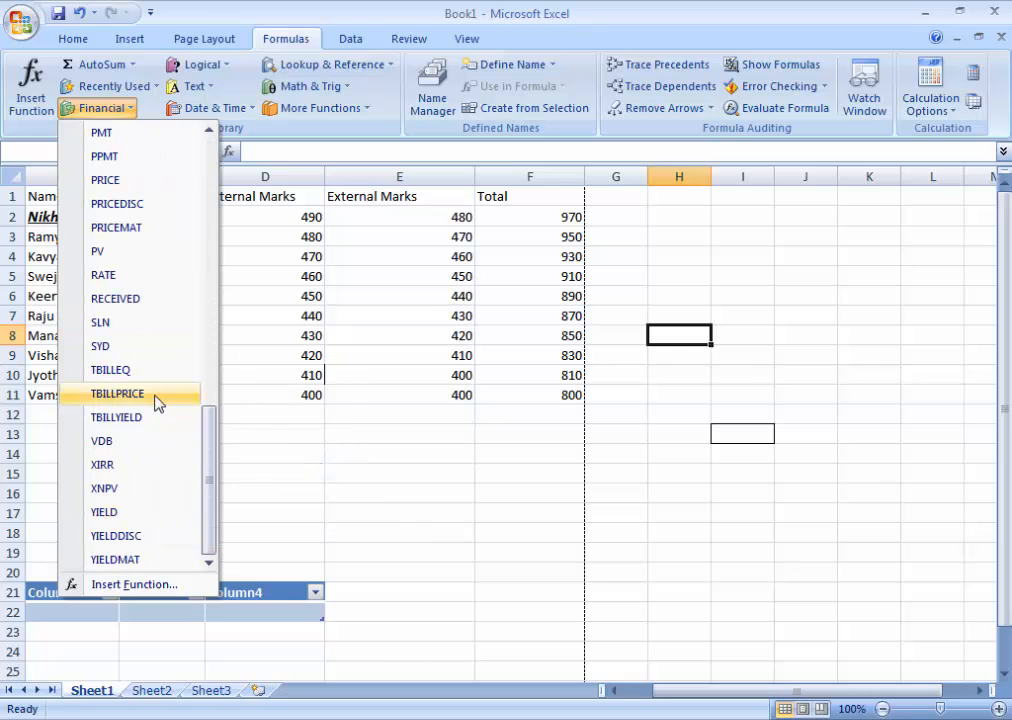
left_click(212, 70)
left_click(224, 68)
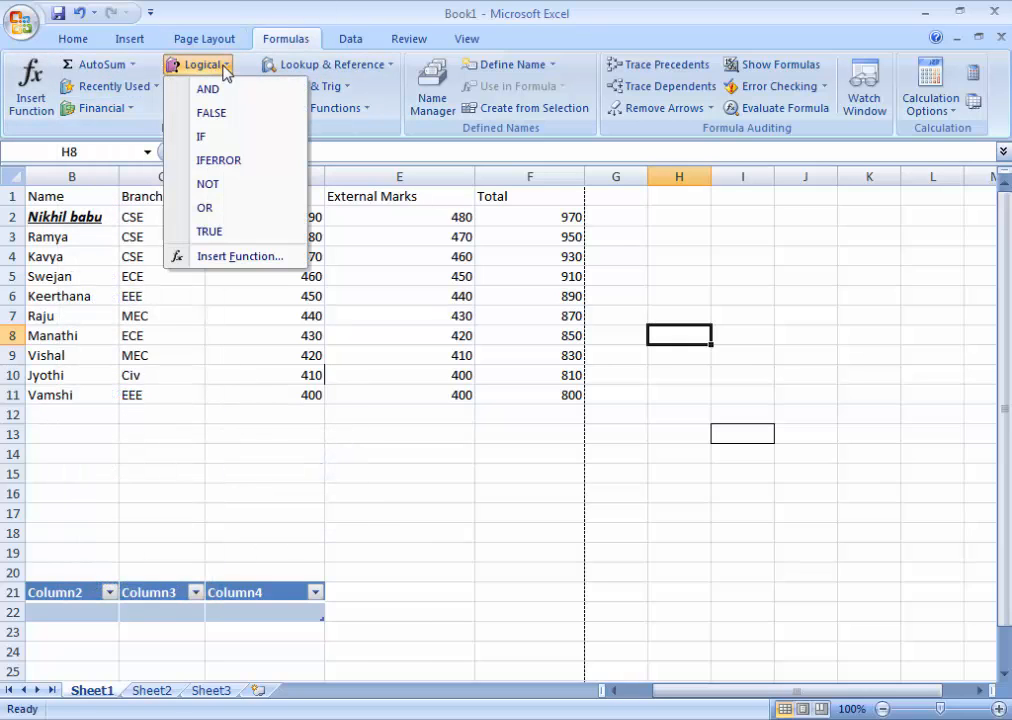
left_click(224, 68)
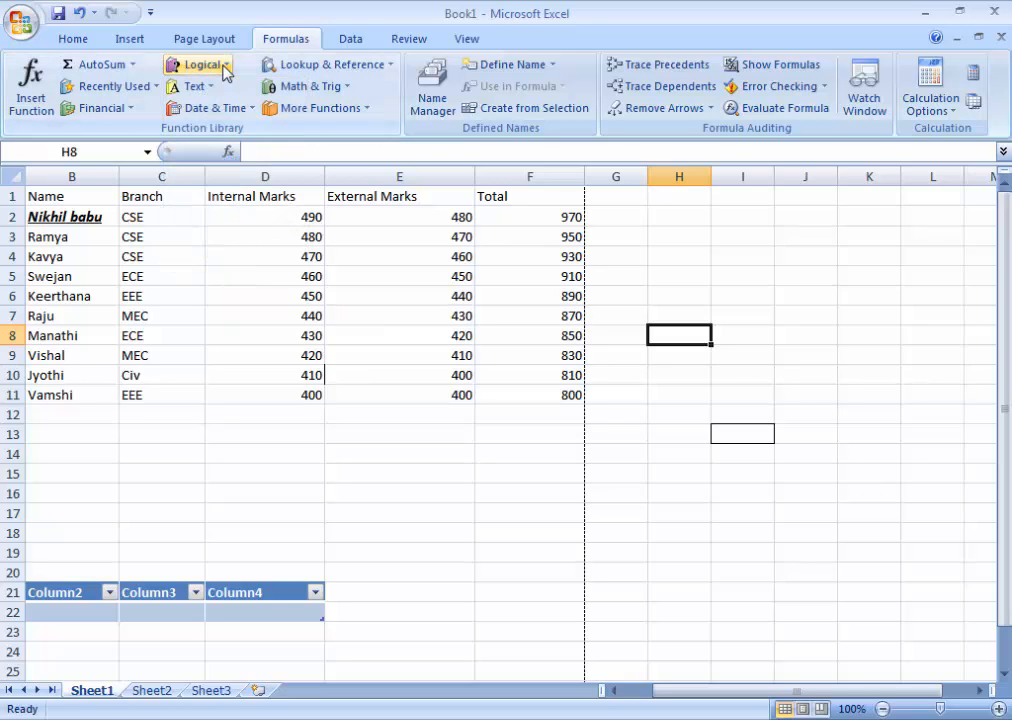
left_click(212, 90)
scroll(300, 500, "down", 2)
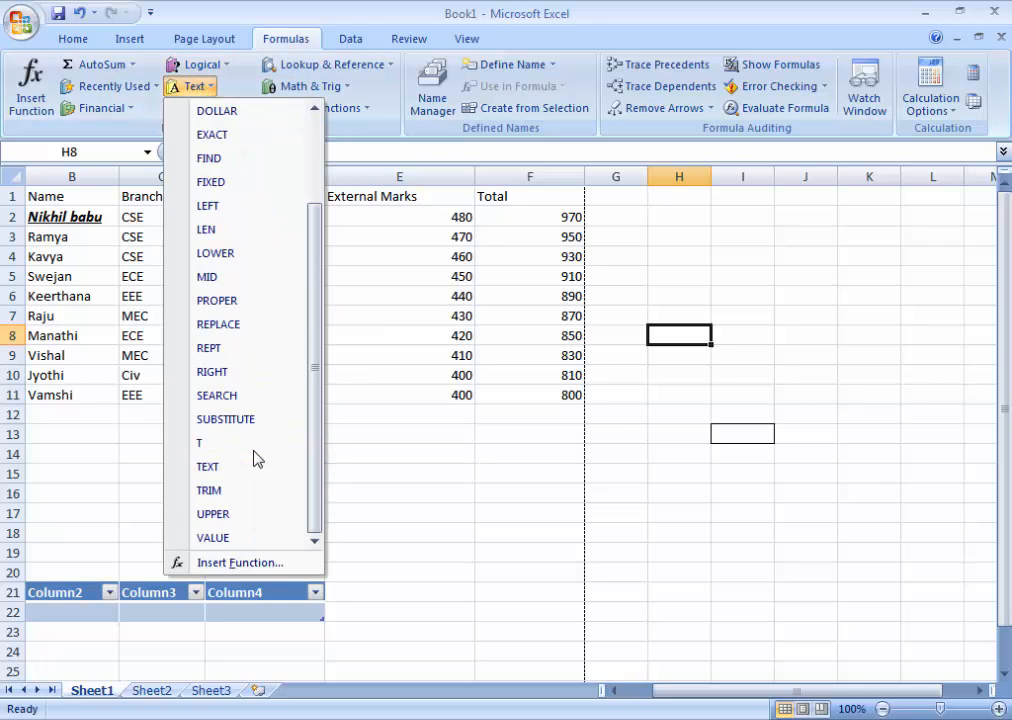
left_click(389, 4)
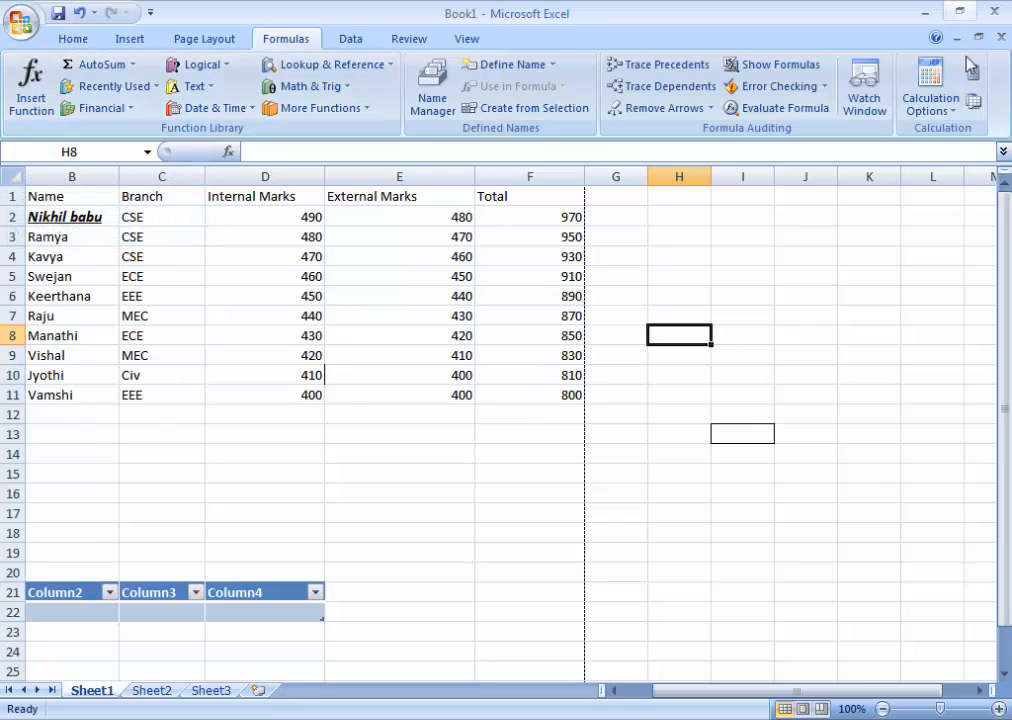
Step: Check which calculation options are available for the workbook
left_click(955, 109)
left_click(955, 110)
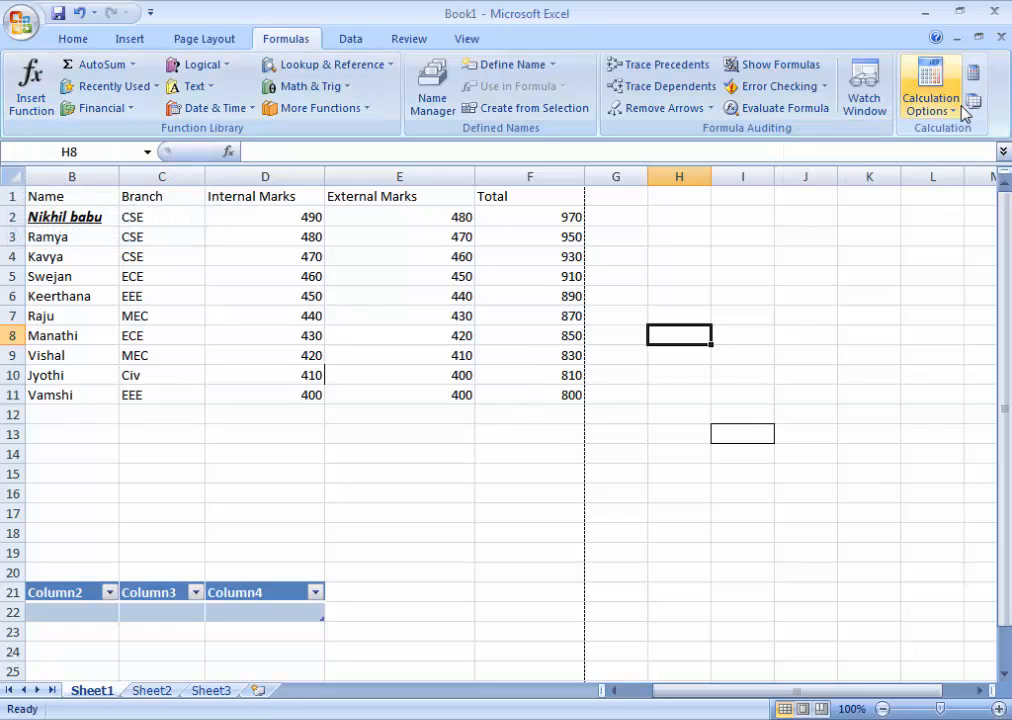
left_click(952, 110)
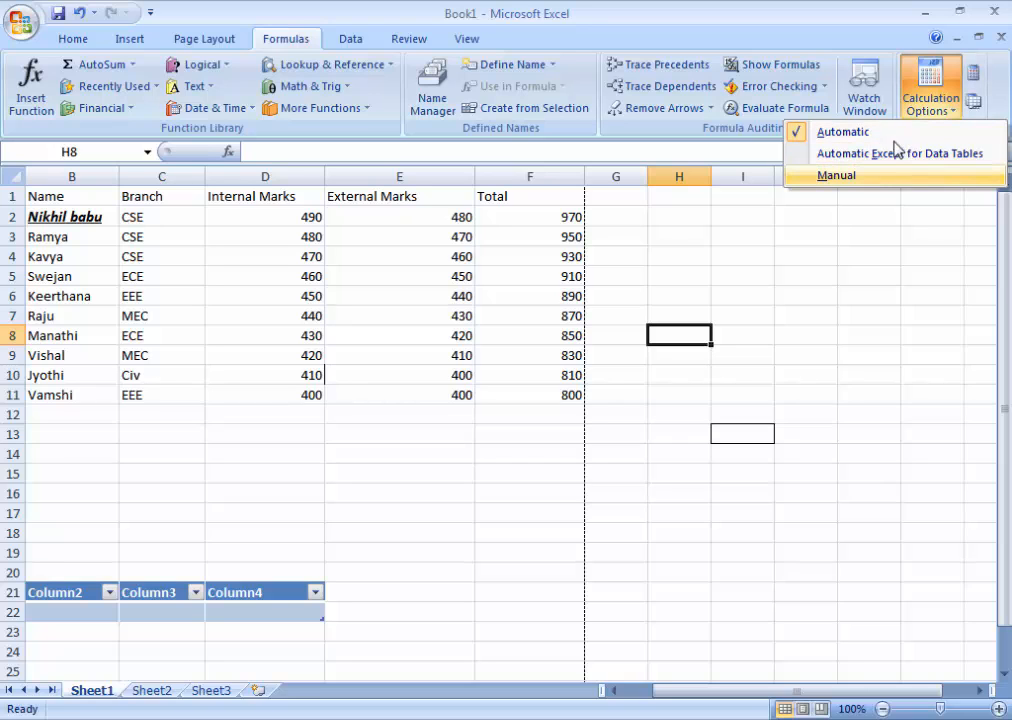
Step: Show the formulas in the worksheet cells instead of their results and bring the Total column into view
left_click(783, 68)
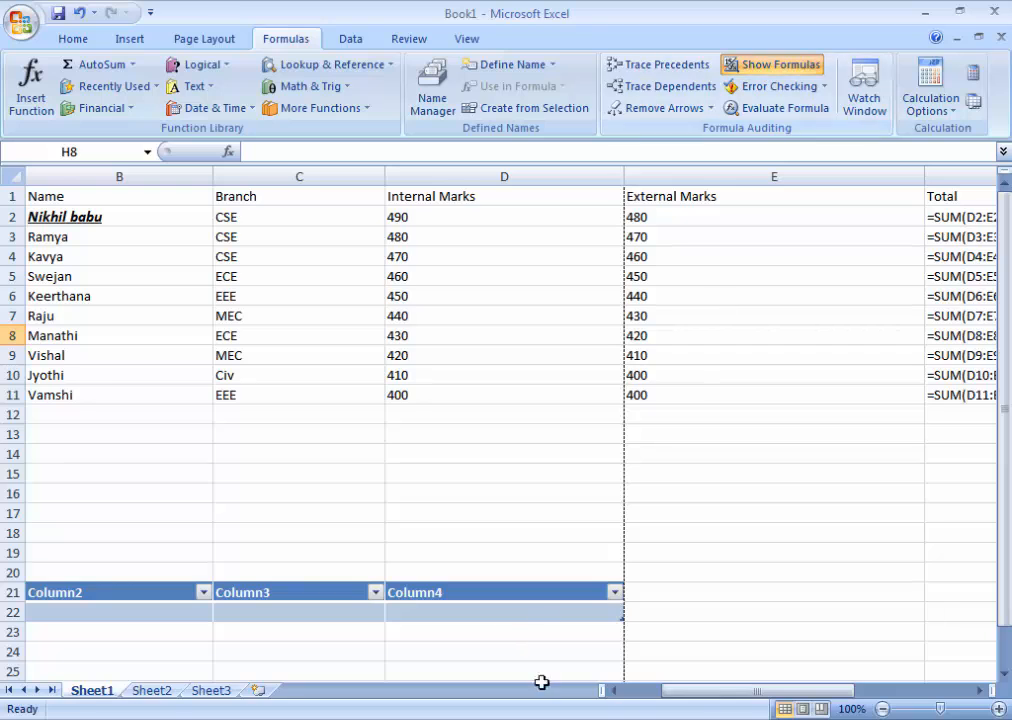
mouse_move(707, 691)
left_mouse_down()
mouse_move(813, 693)
mouse_move(716, 698)
left_mouse_up()
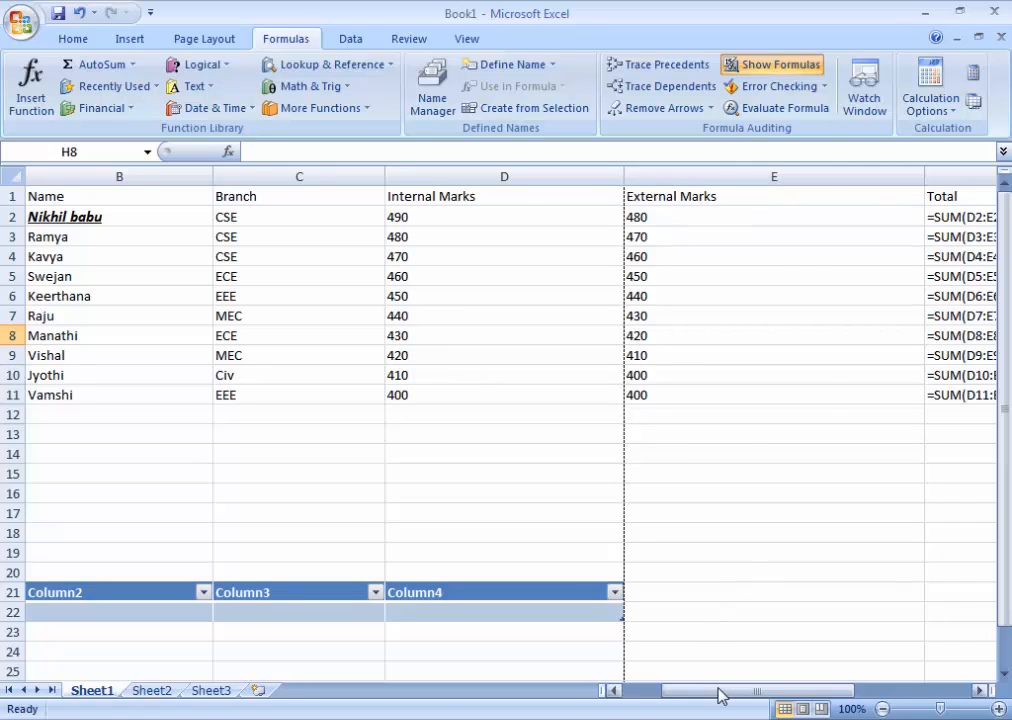
left_click_drag(721, 691, 766, 692)
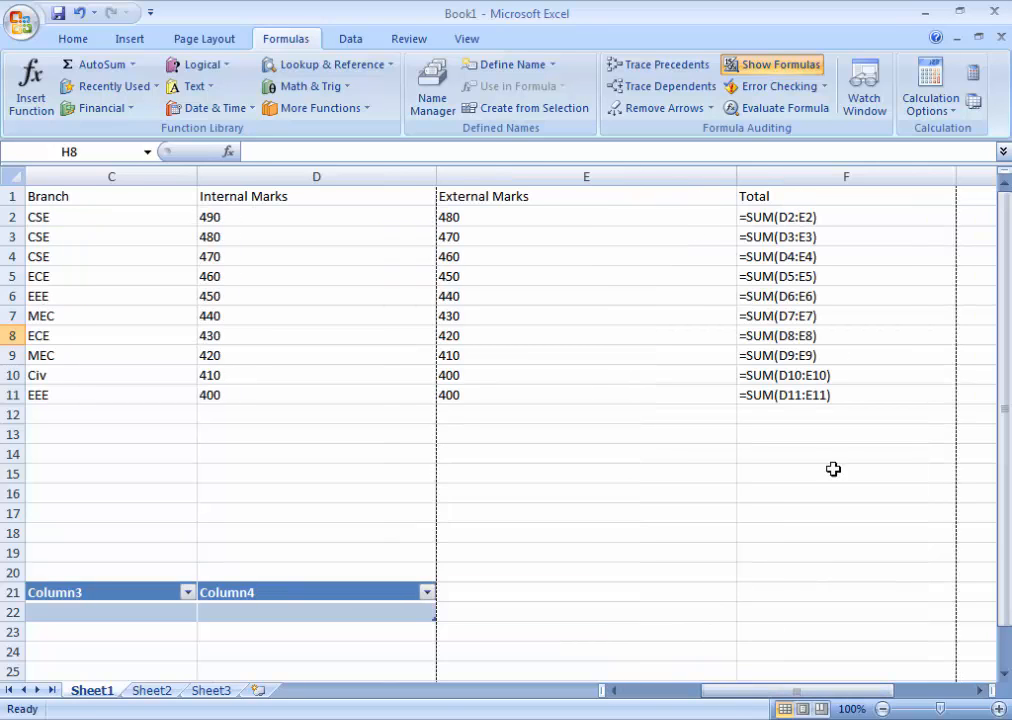
left_click_drag(758, 700, 786, 694)
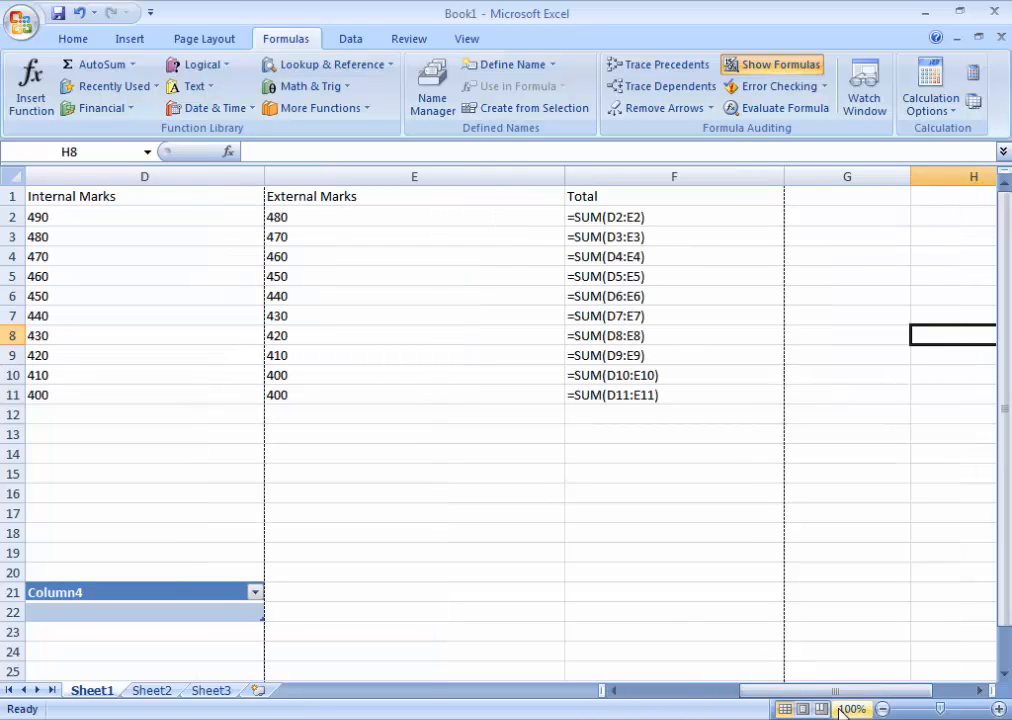
left_click_drag(838, 700, 669, 694)
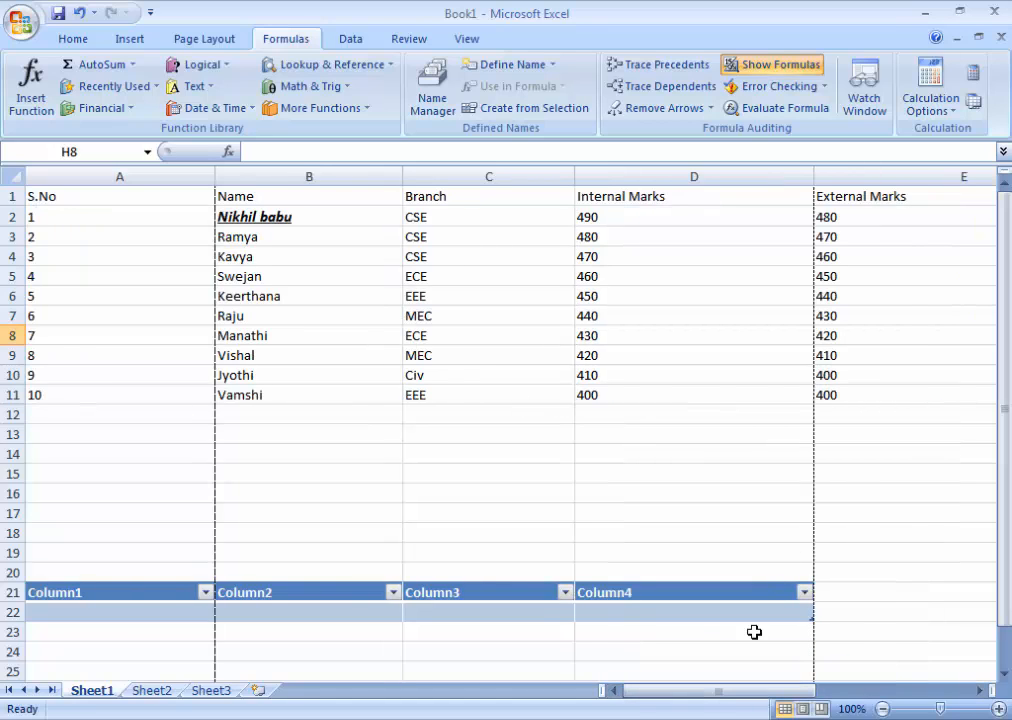
left_click_drag(699, 687, 730, 696)
left_click(673, 395)
double_click(676, 395)
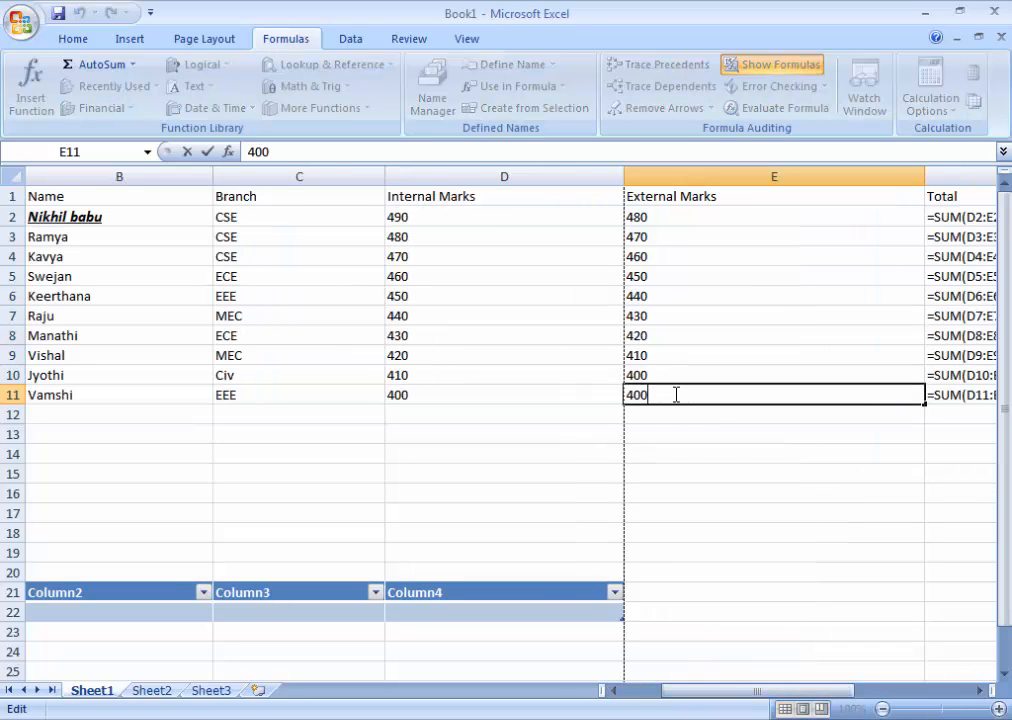
key("BackSpace")
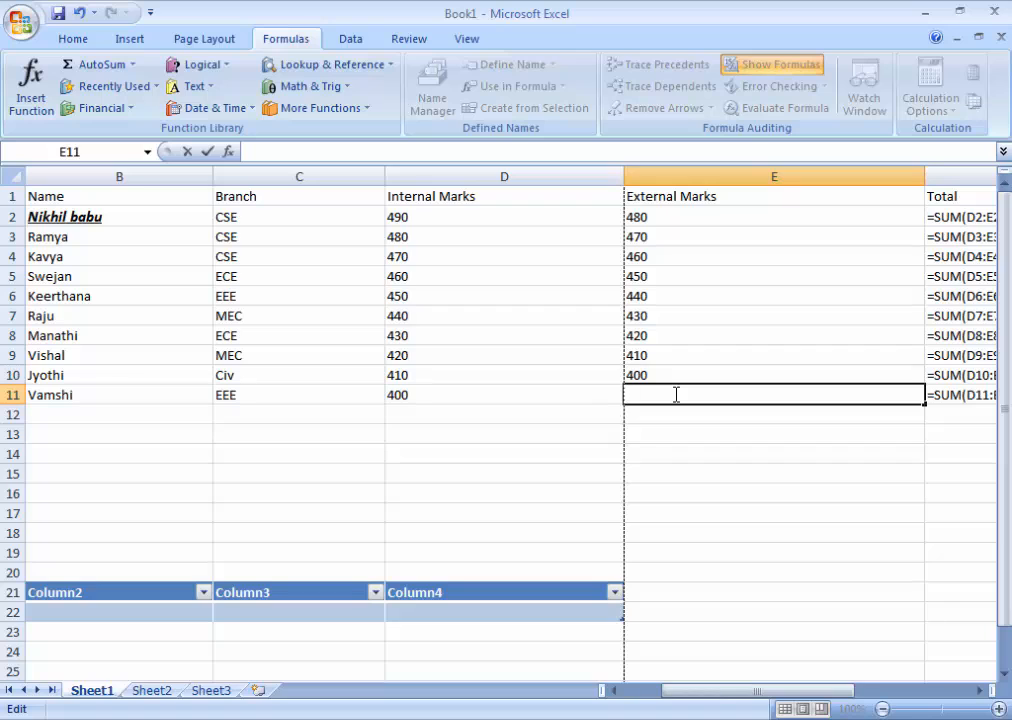
left_click_drag(726, 693, 753, 703)
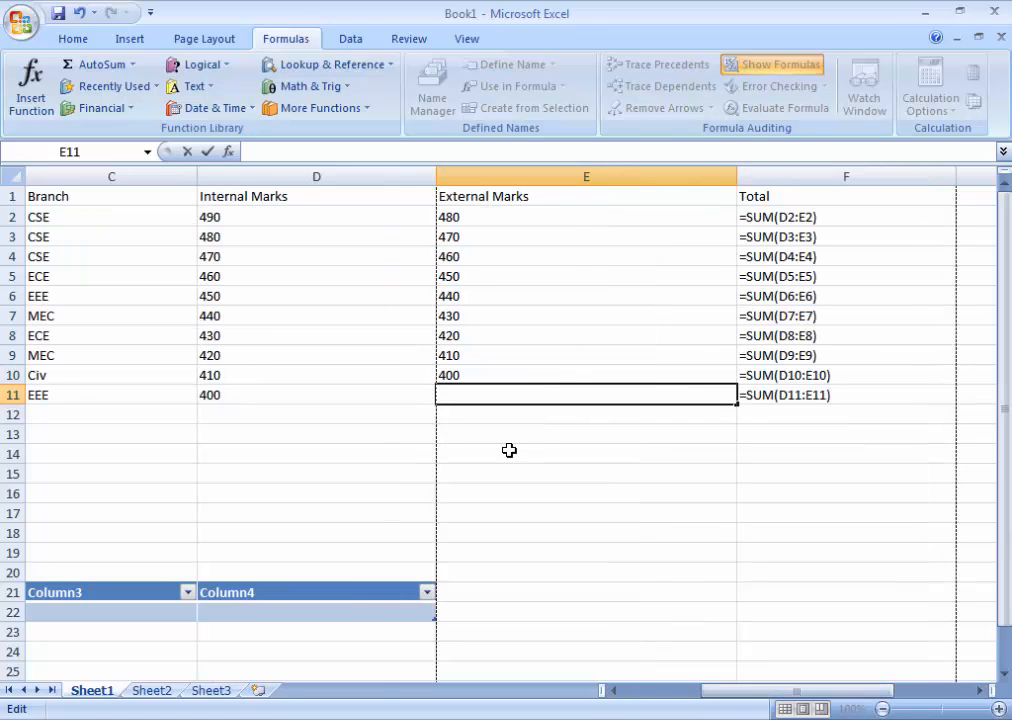
type("400")
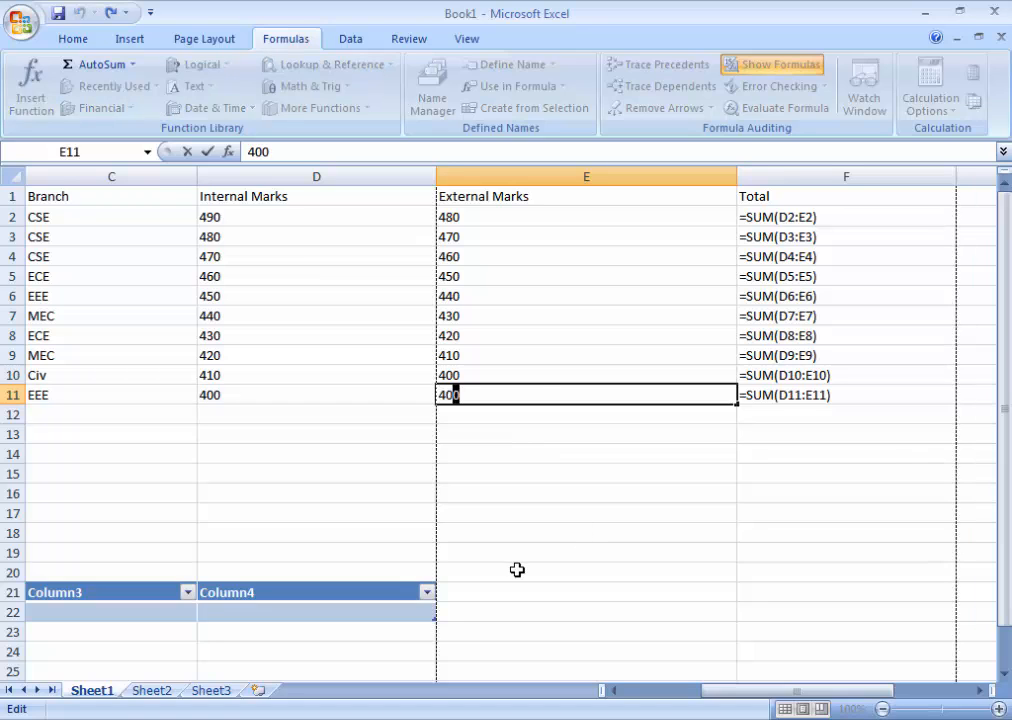
Step: Remove the SUM formula from Total cell F11 and display calculated results instead of formulas across the sheet
left_click(846, 395)
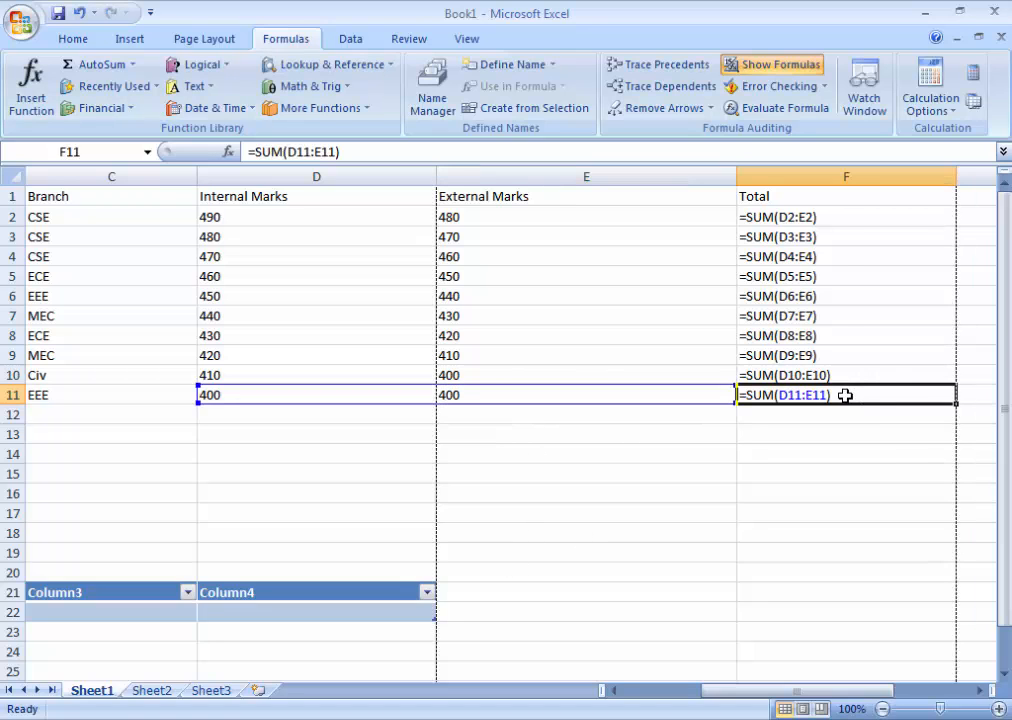
double_click(845, 395)
left_click_drag(845, 396, 741, 396)
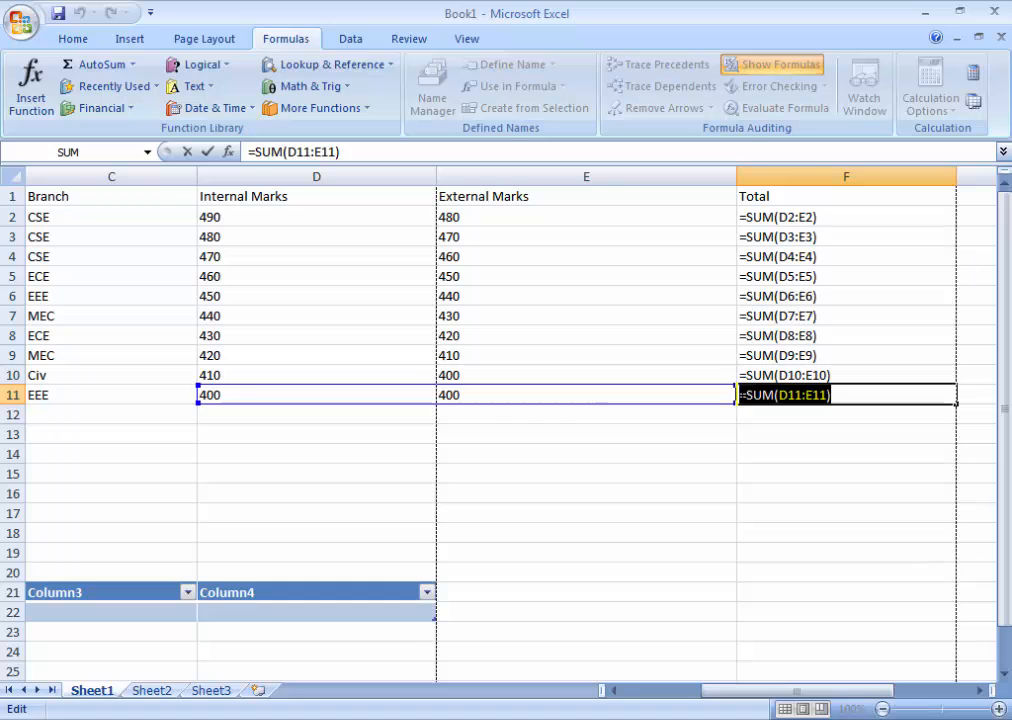
right_click(741, 401)
left_click(780, 410)
left_click(671, 568)
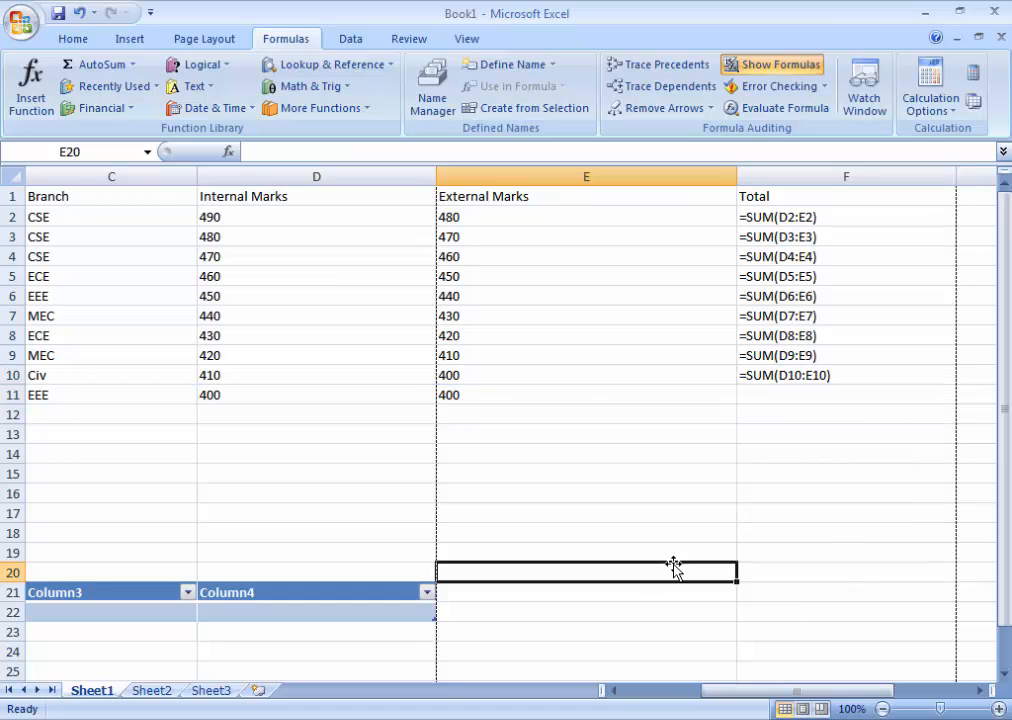
left_click(782, 66)
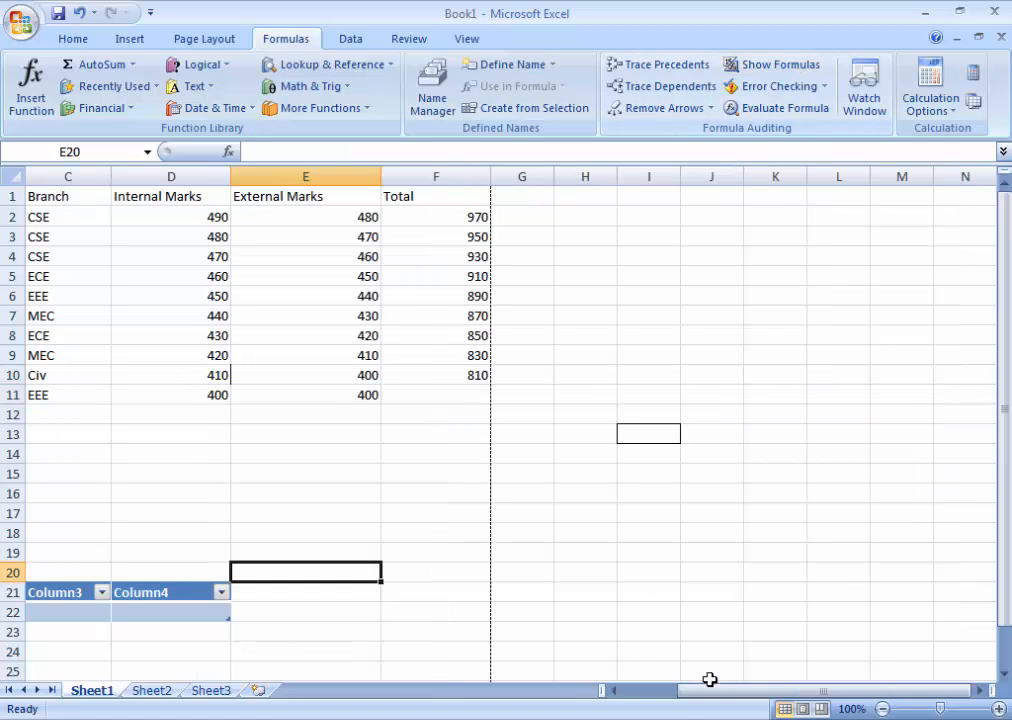
left_click_drag(723, 693, 651, 692)
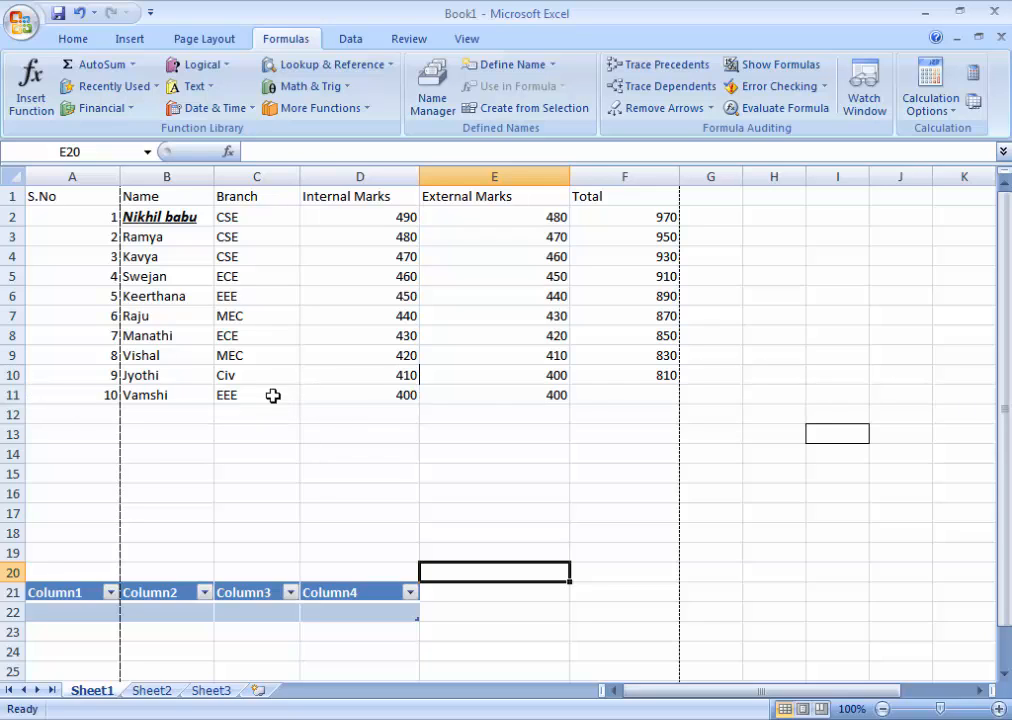
Step: Enter the formula =sum(D11:E11) in cell F11 to total the last student's internal and external marks
double_click(587, 395)
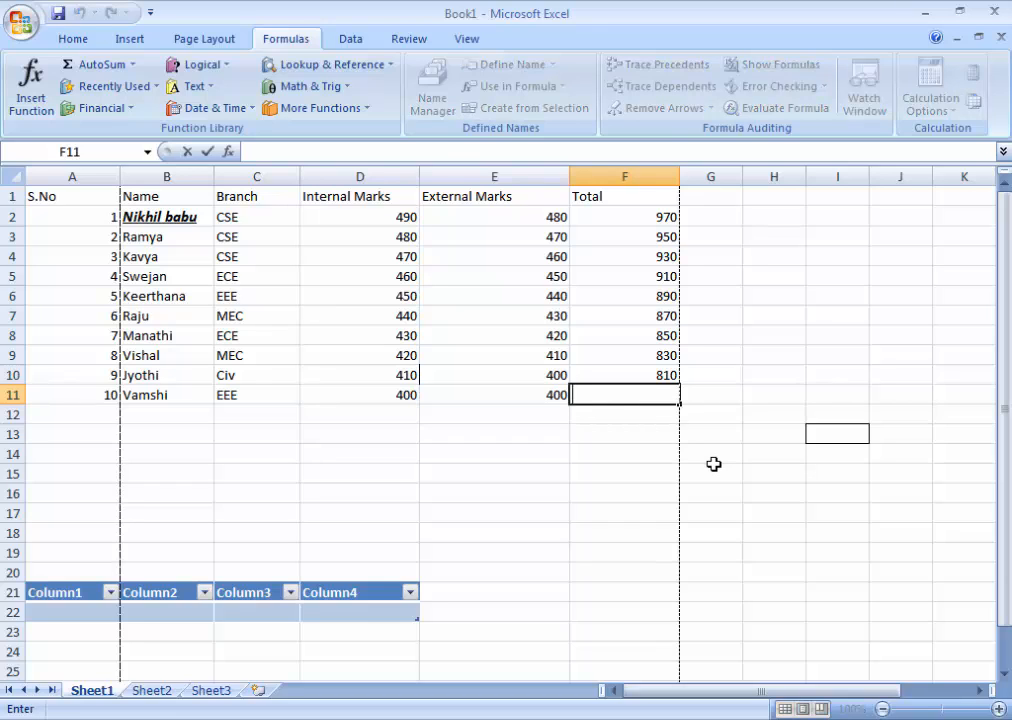
type("=sum")
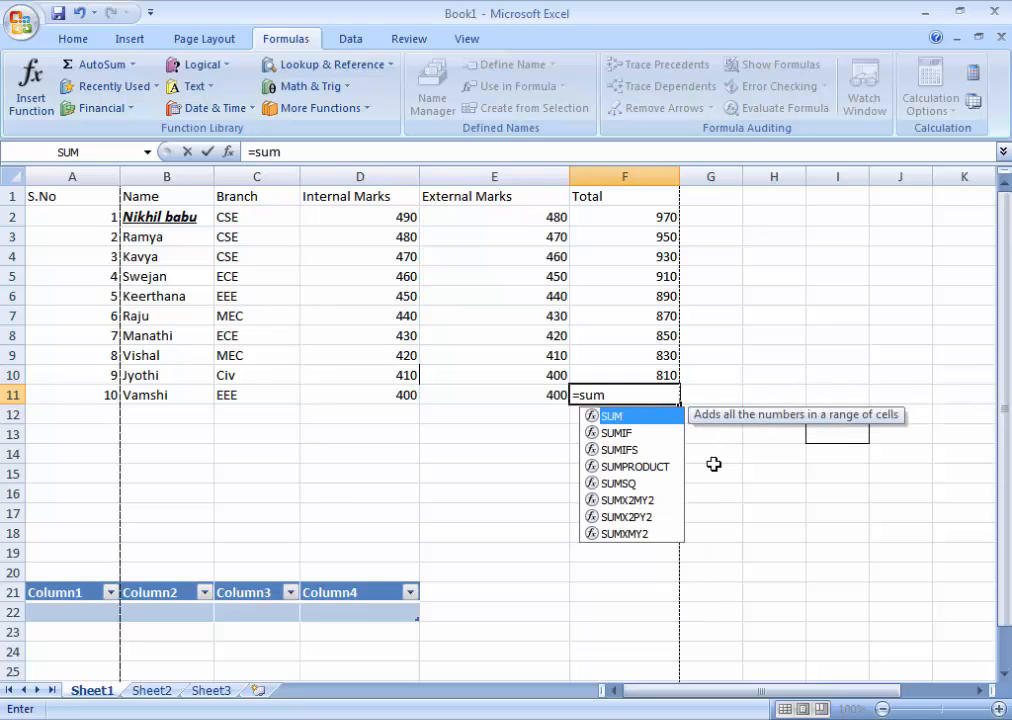
key("alt+equal")
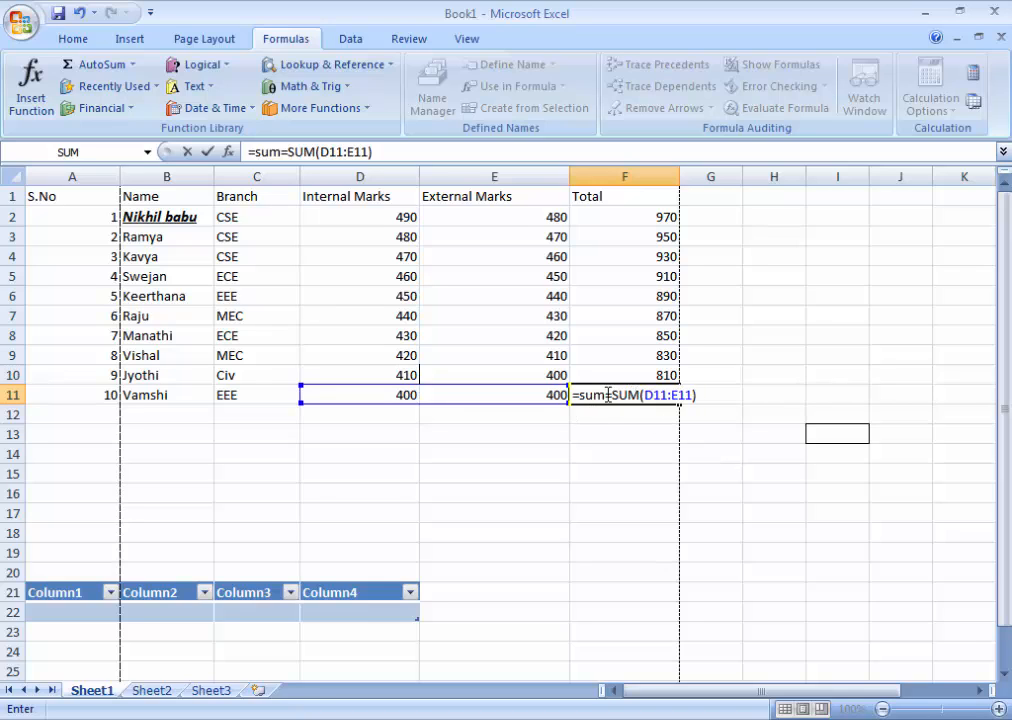
left_click_drag(604, 397, 714, 399)
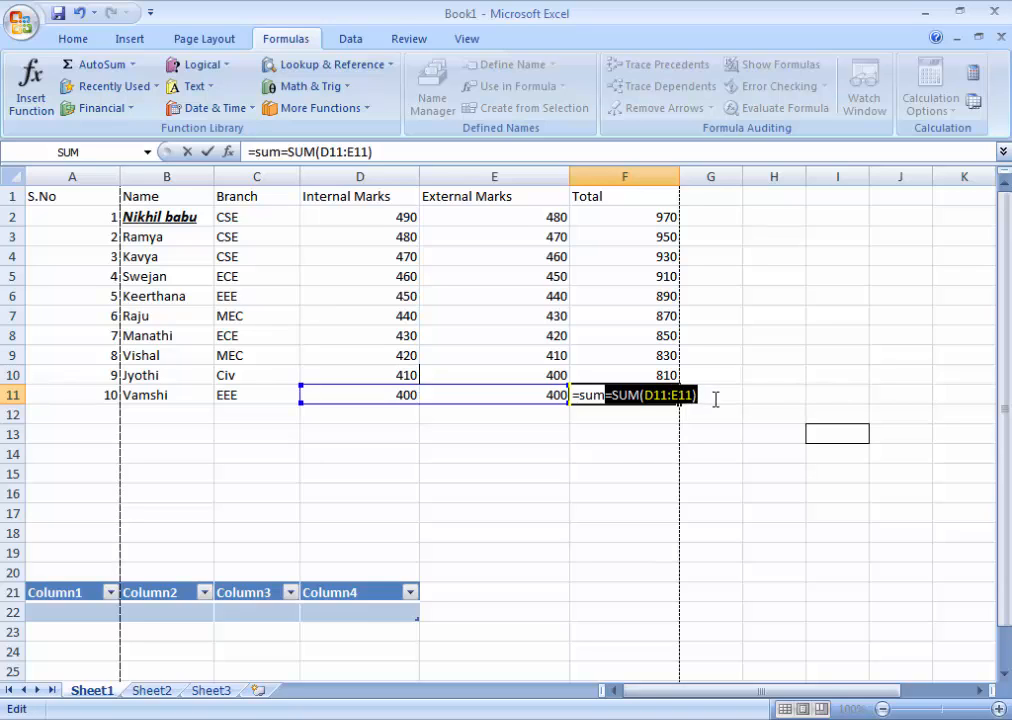
key("BackSpace")
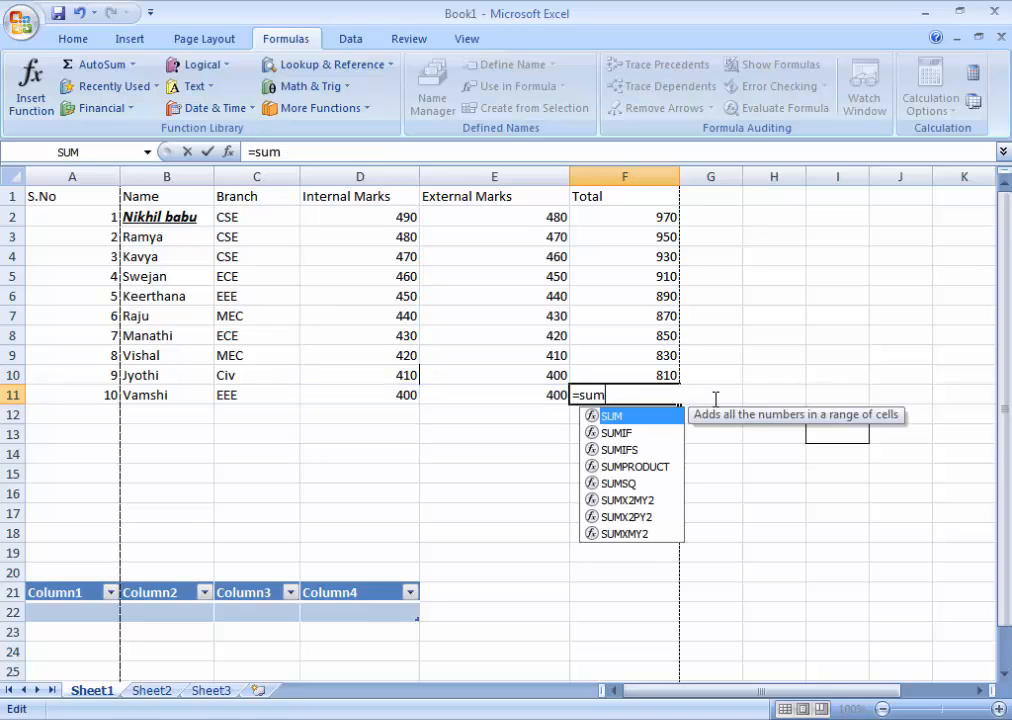
type("(")
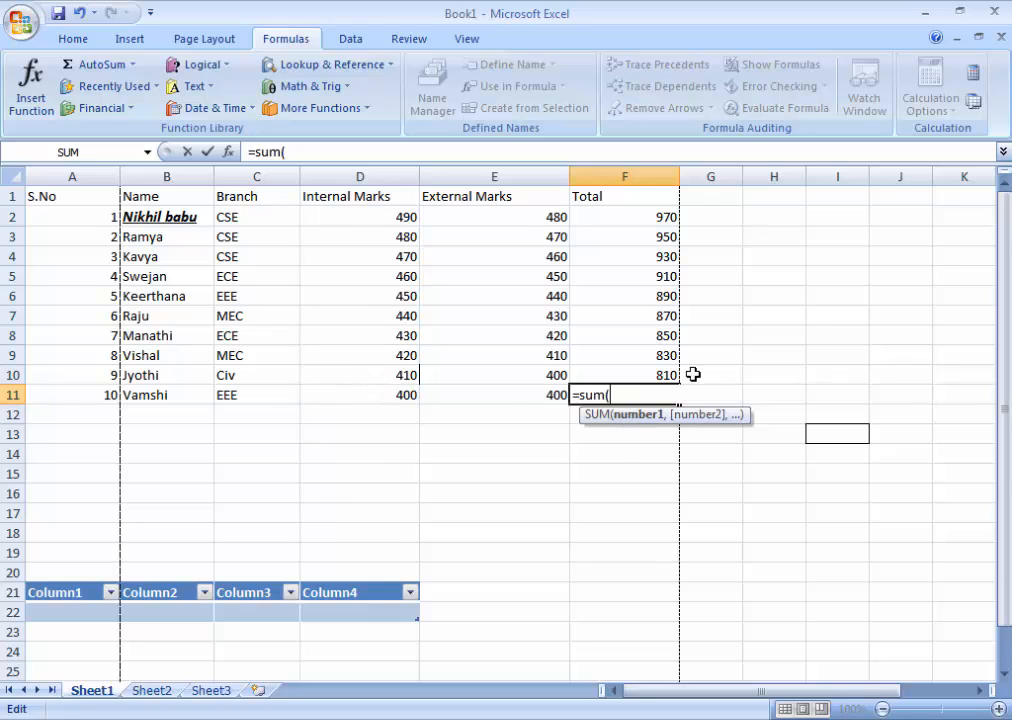
type("D11")
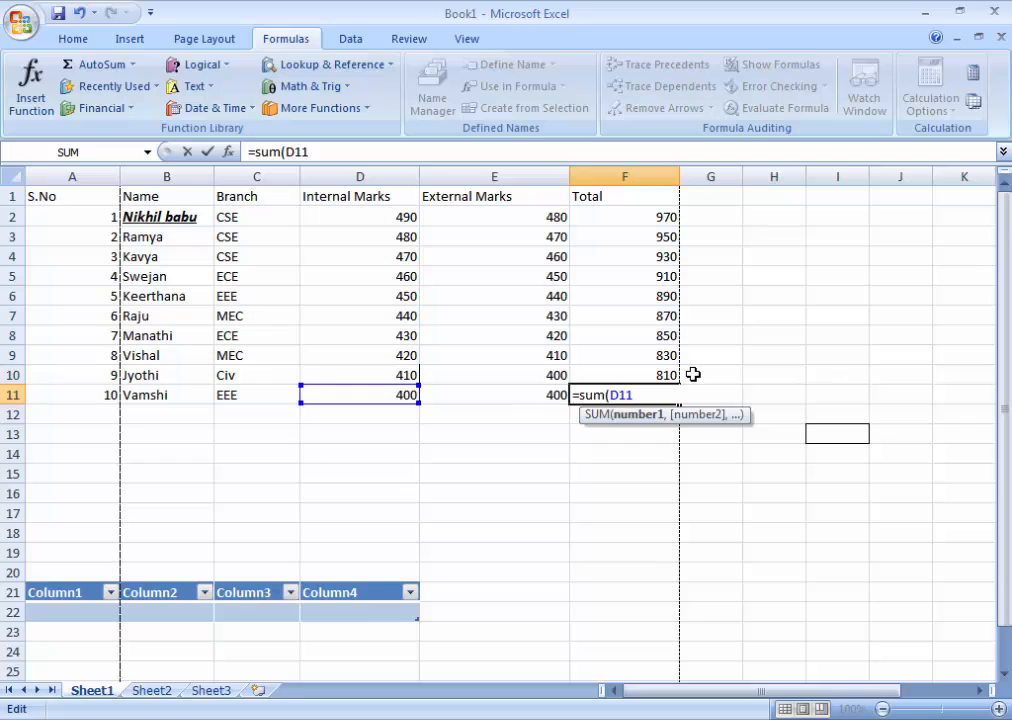
type(":")
type("E11")
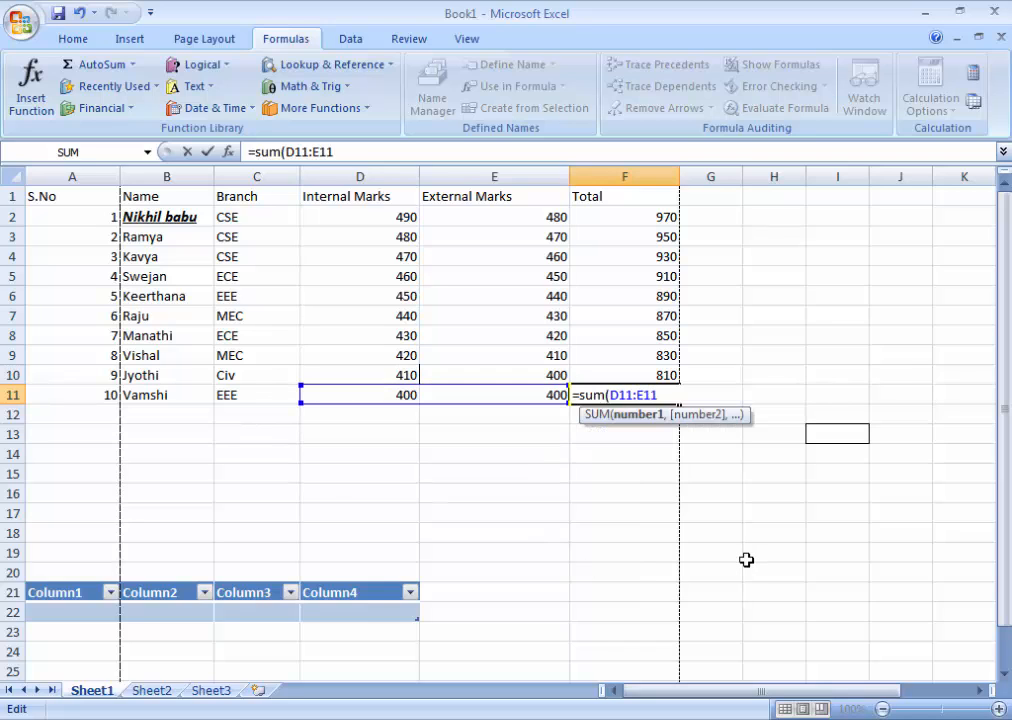
type(")")
left_click(608, 490)
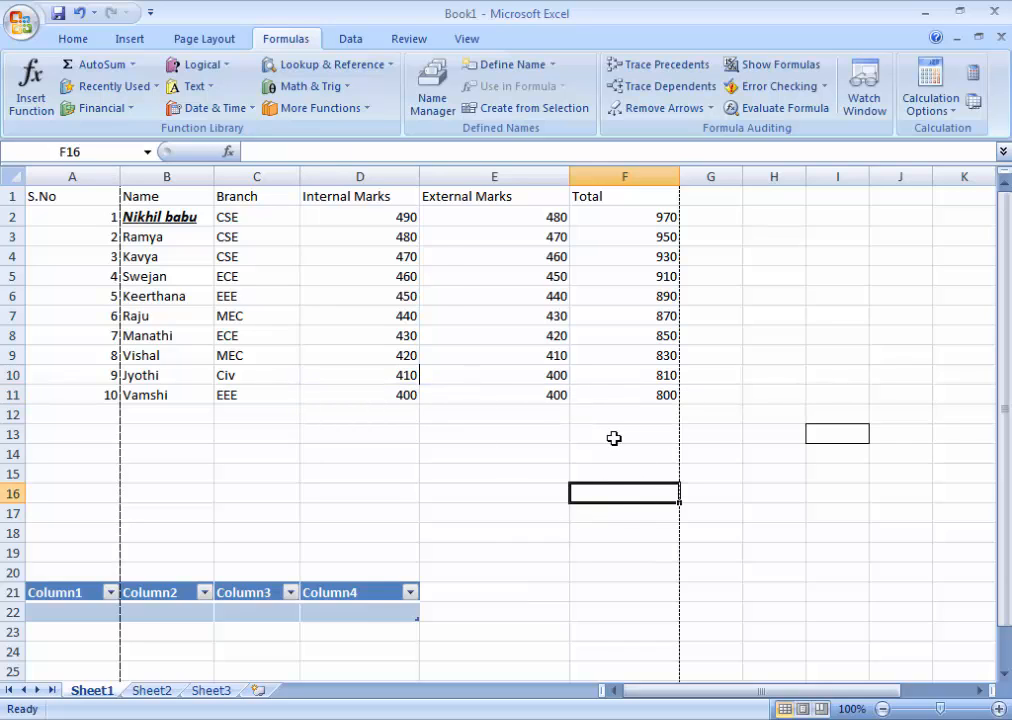
left_click(759, 398)
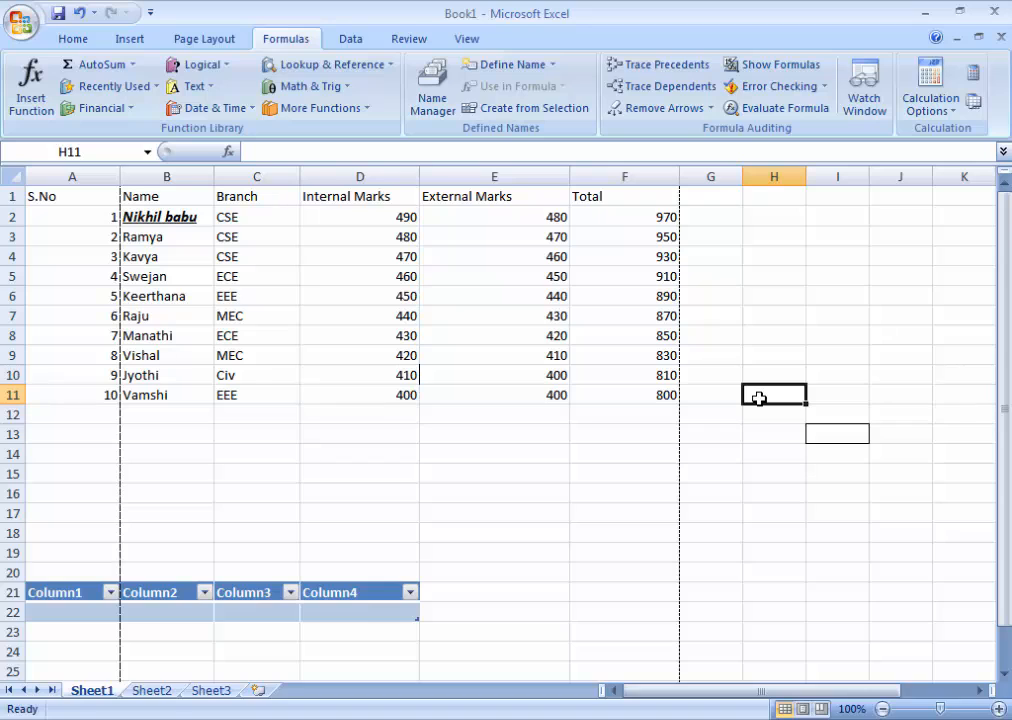
left_click(465, 460)
type("=")
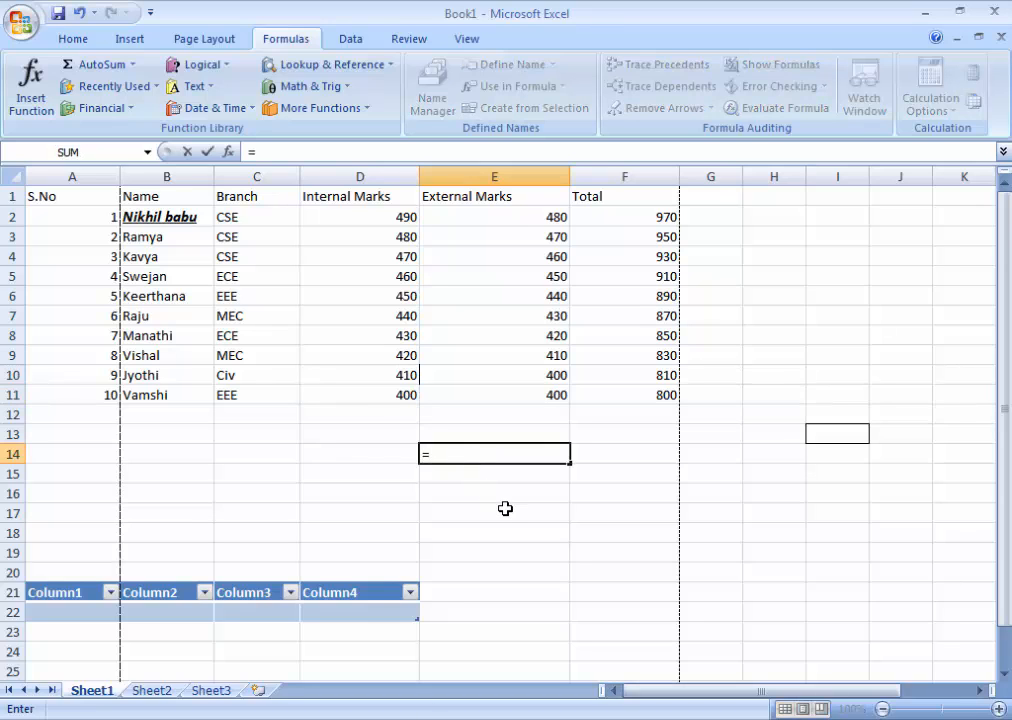
type("SUM")
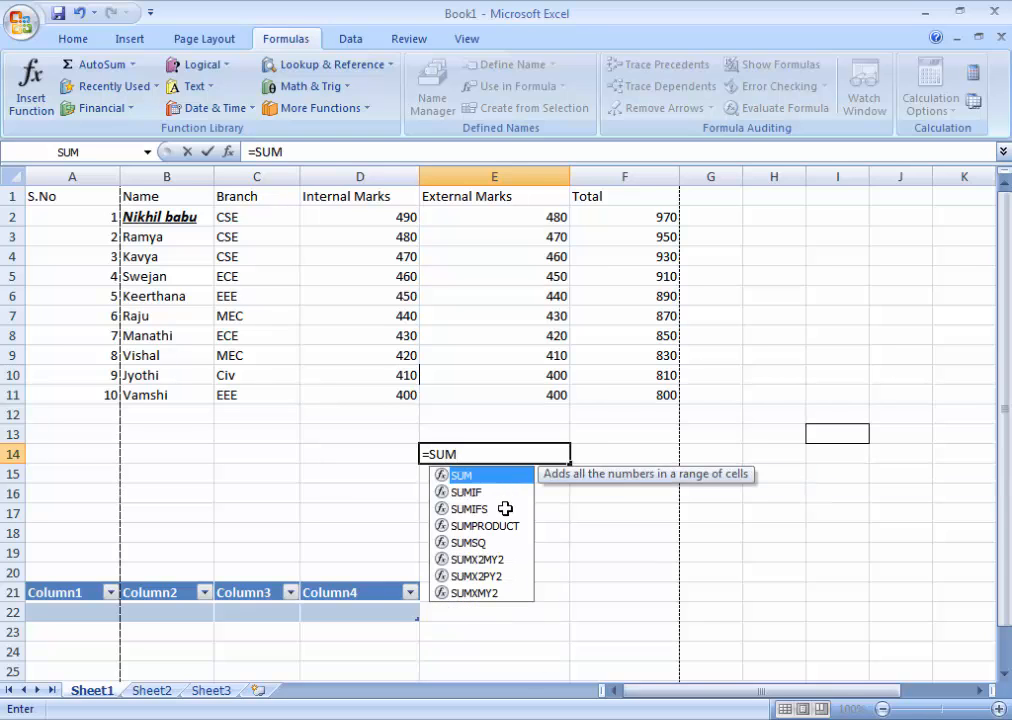
key("BackSpace")
key("BackSpace")
key("BackSpace")
Step: Try to enter the sample average formula =Avg(Ad1:Adr2) in cell E14
type("Av")
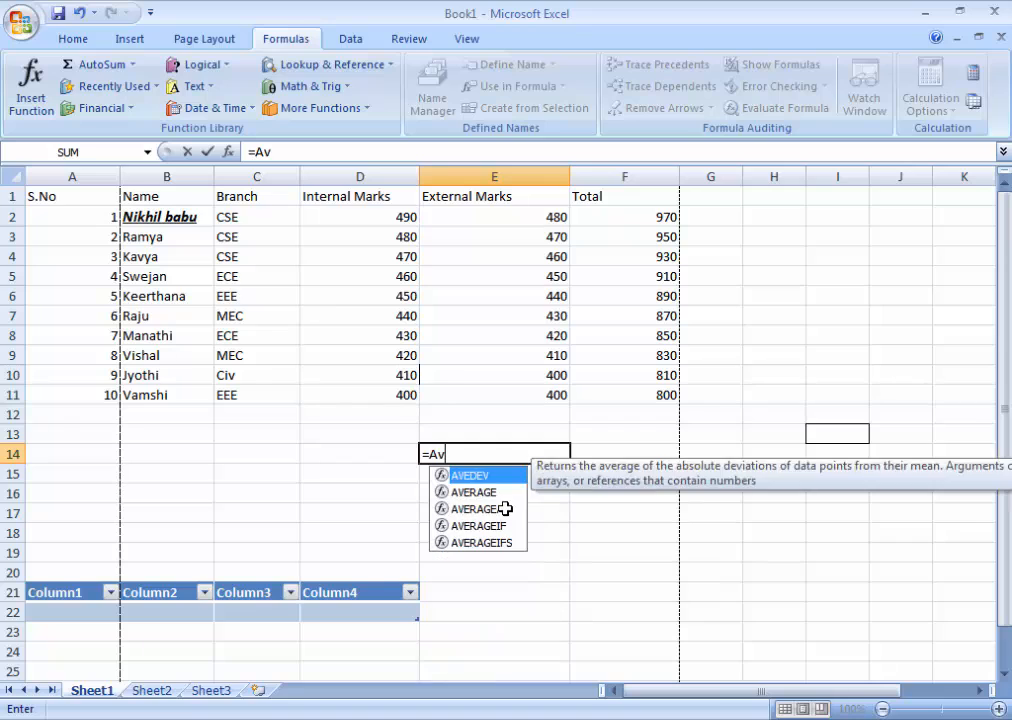
type("g")
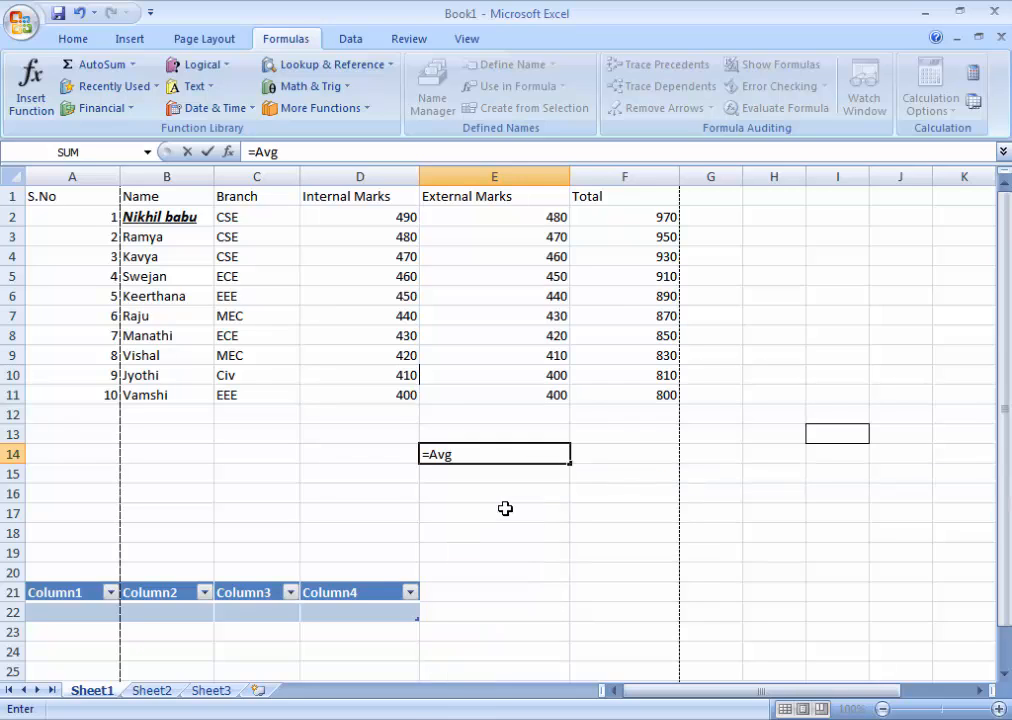
type("(Ad")
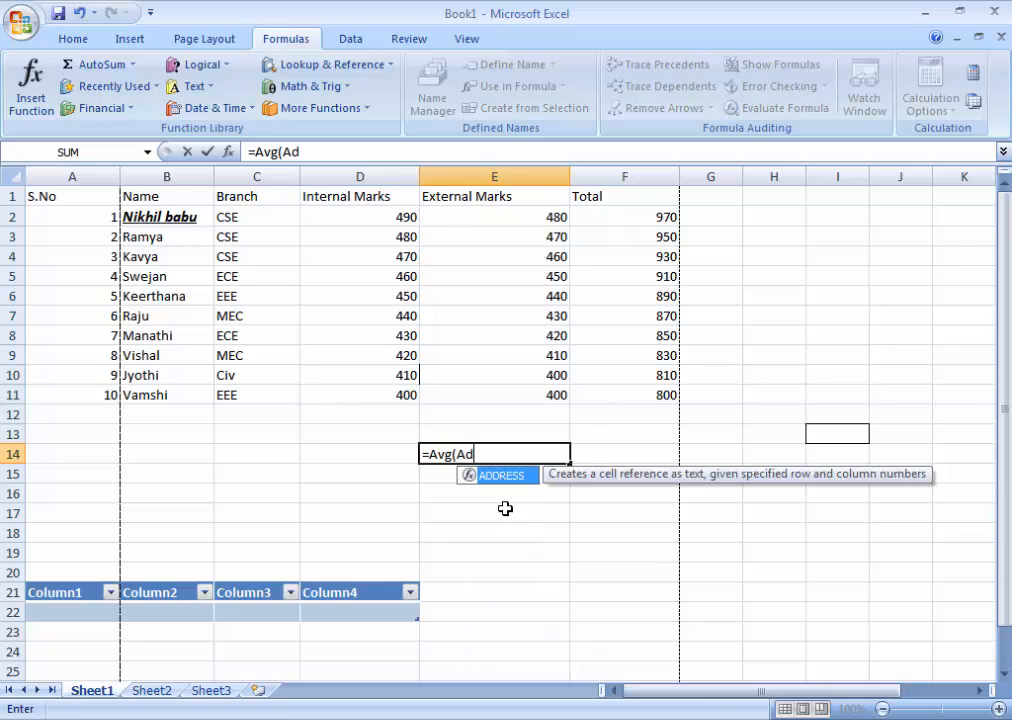
type("1:")
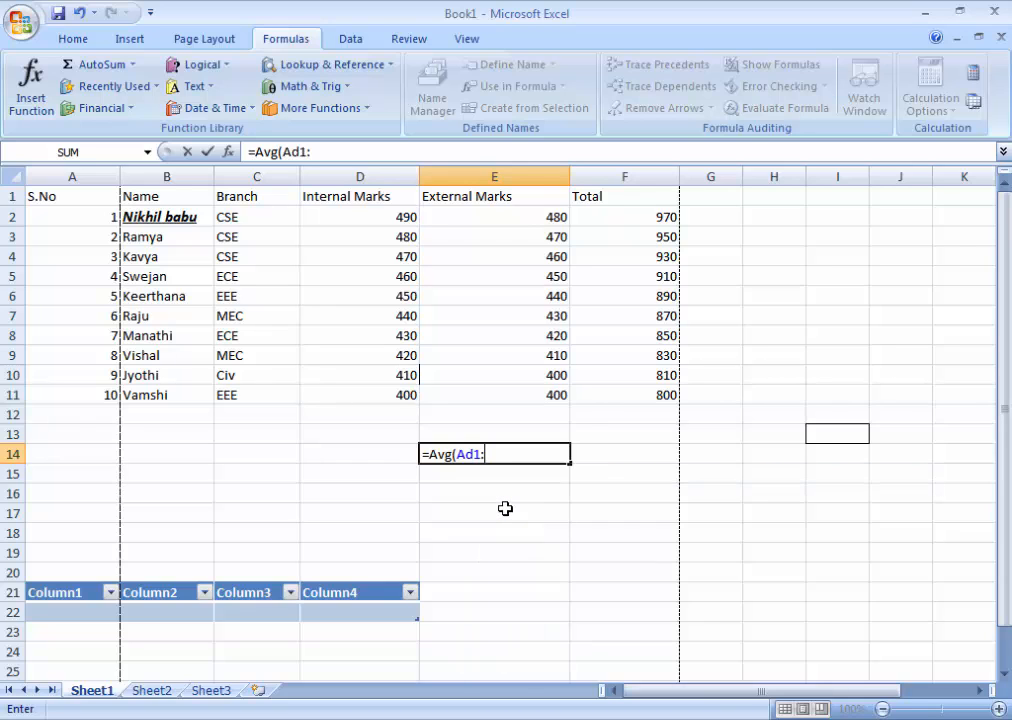
type("Adr2)")
key("Return")
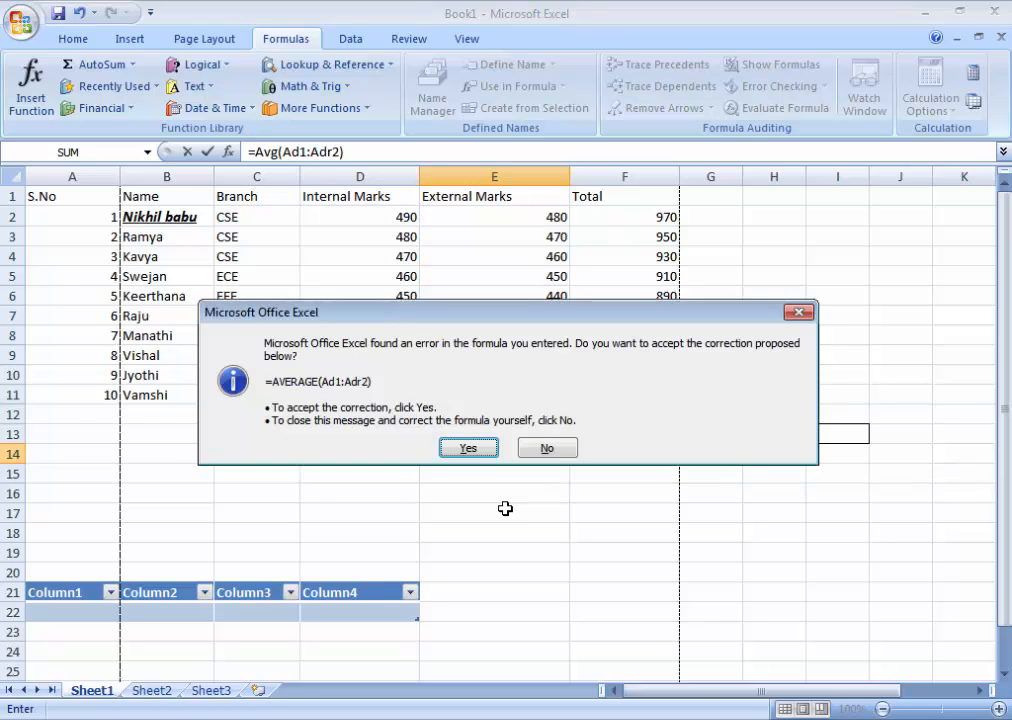
left_click(800, 315)
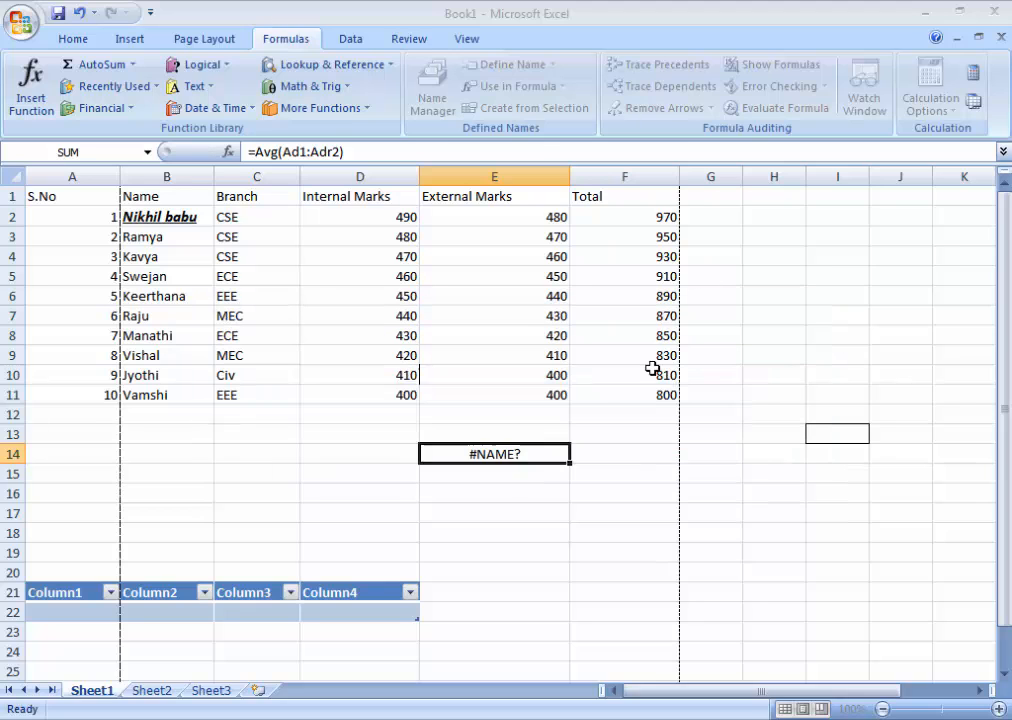
Step: Delete the sample average formula from cell E14 and leave the cell
left_click(533, 453)
double_click(535, 454)
key("BackSpace")
key("BackSpace")
key("BackSpace")
key("BackSpace")
key("BackSpace")
key("BackSpace")
key("BackSpace")
key("BackSpace")
key("BackSpace")
key("BackSpace")
key("BackSpace")
key("BackSpace")
key("BackSpace")
key("BackSpace")
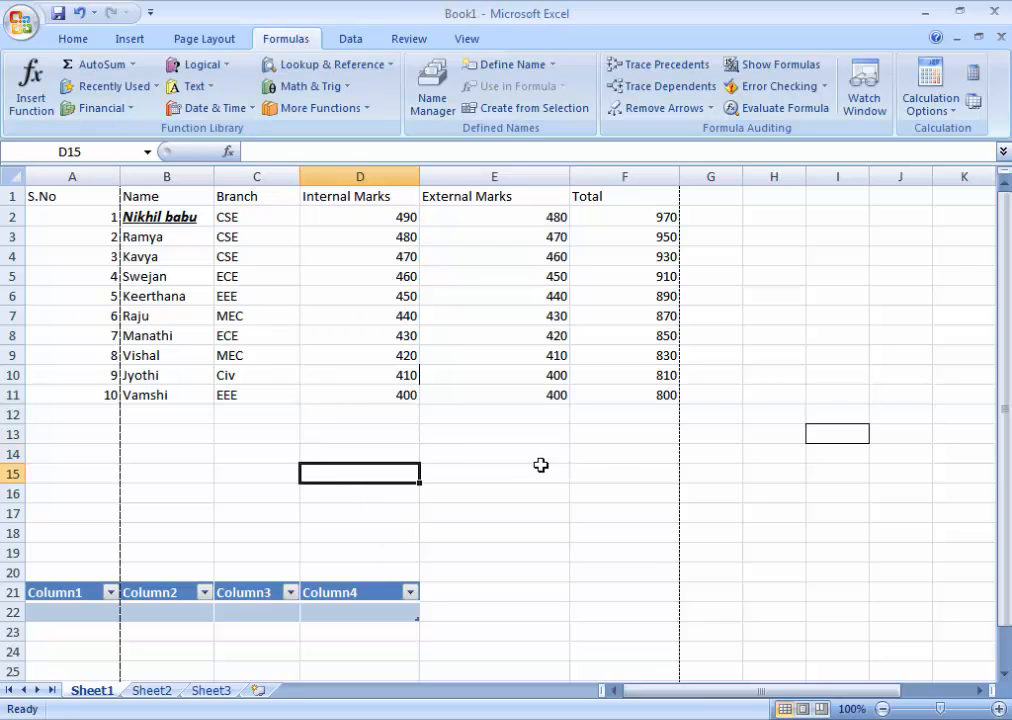
left_click(618, 464)
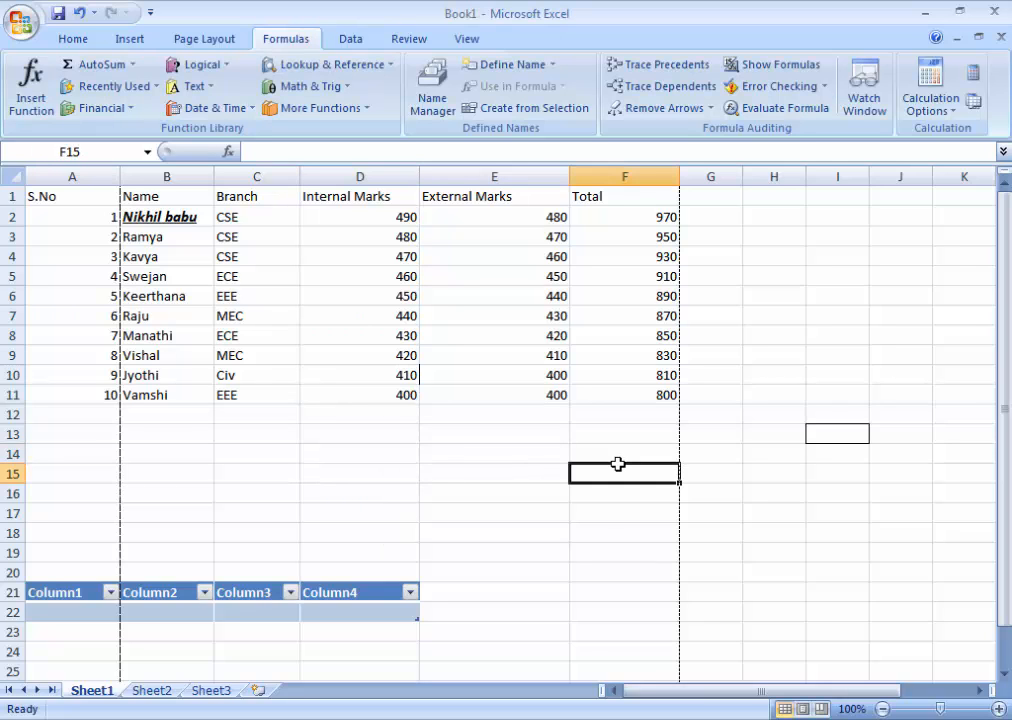